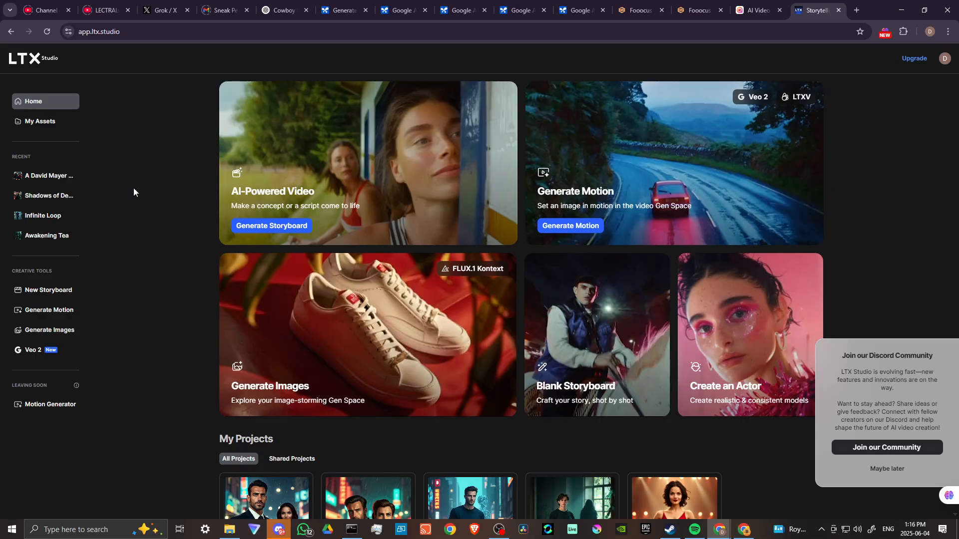
Look over the creation tools and projects on the home page and start generating an AI-powered video storyboard
{"action": "scroll", "coordinate": [136, 188], "scroll_direction": "down", "scroll_amount": 1}
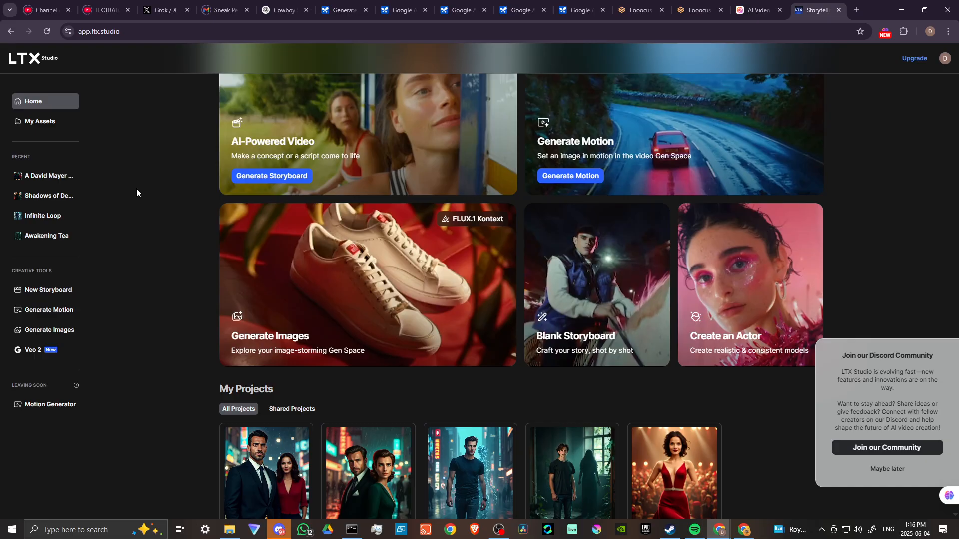
{"action": "scroll", "coordinate": [136, 187], "scroll_direction": "up", "scroll_amount": 1}
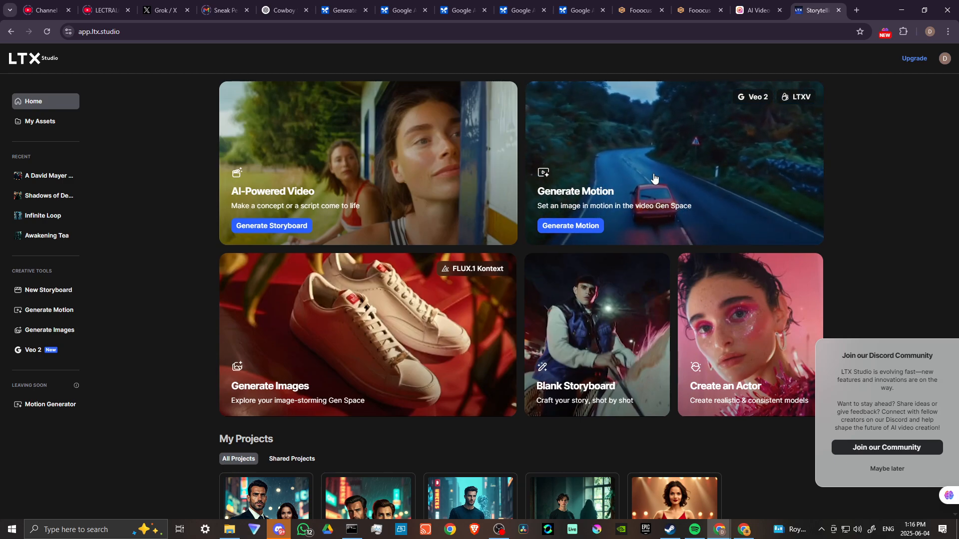
{"action": "scroll", "coordinate": [655, 179], "scroll_direction": "down", "scroll_amount": 2}
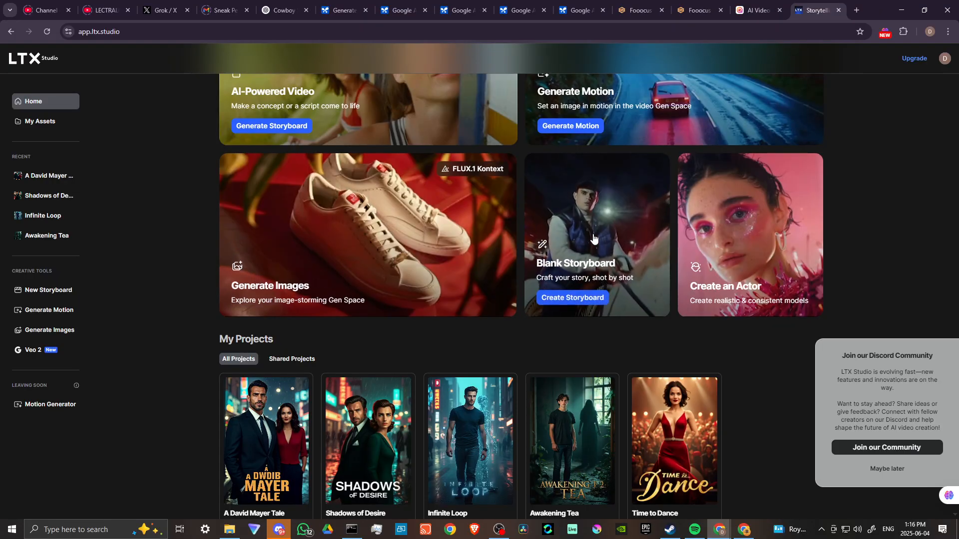
{"action": "mouse_move", "coordinate": [739, 240]}
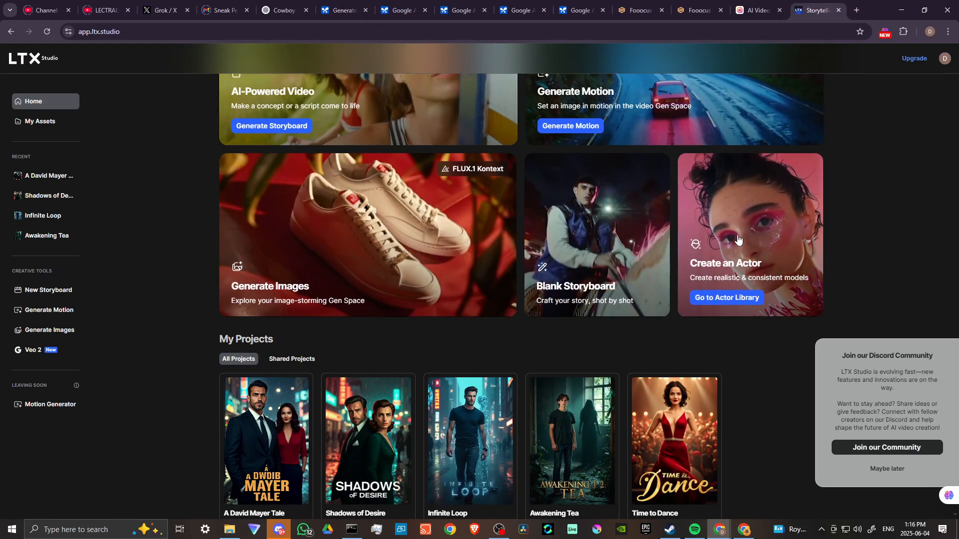
{"action": "scroll", "coordinate": [739, 241], "scroll_direction": "down", "scroll_amount": 1}
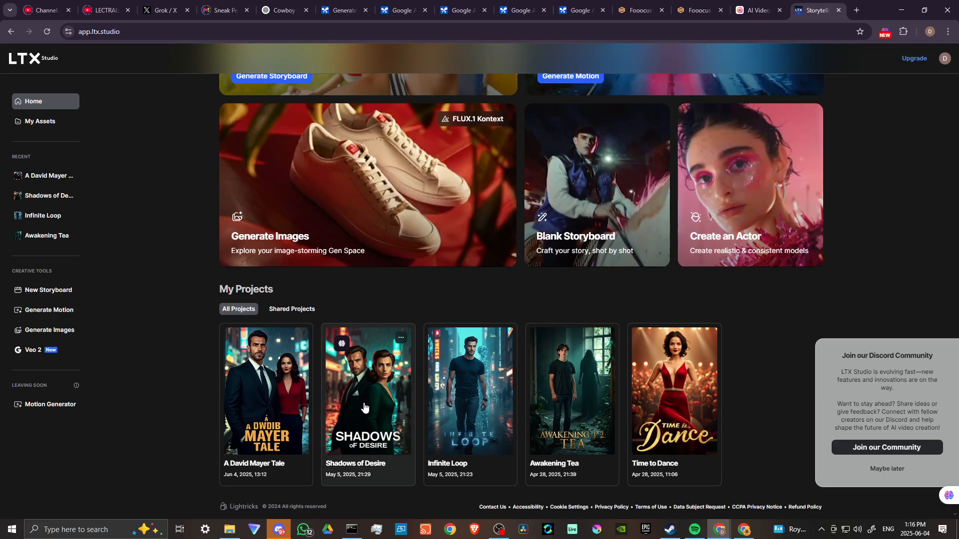
{"action": "scroll", "coordinate": [288, 413], "scroll_direction": "up", "scroll_amount": 3}
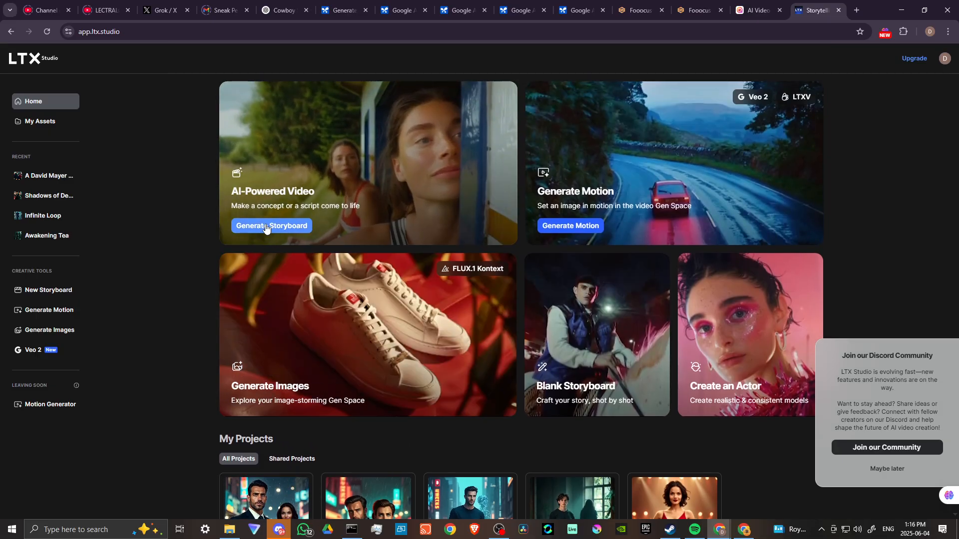
{"action": "left_click", "coordinate": [266, 226]}
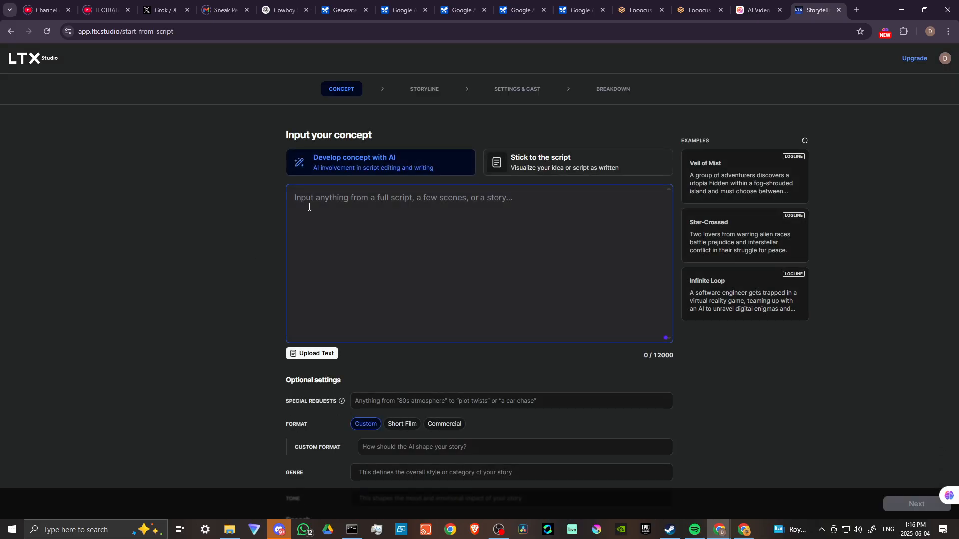
Fill in the story concept with the Veil of Mist example and refresh the example suggestions twice
{"action": "scroll", "coordinate": [391, 233], "scroll_direction": "down", "scroll_amount": 1}
{"action": "scroll", "coordinate": [391, 233], "scroll_direction": "up", "scroll_amount": 1}
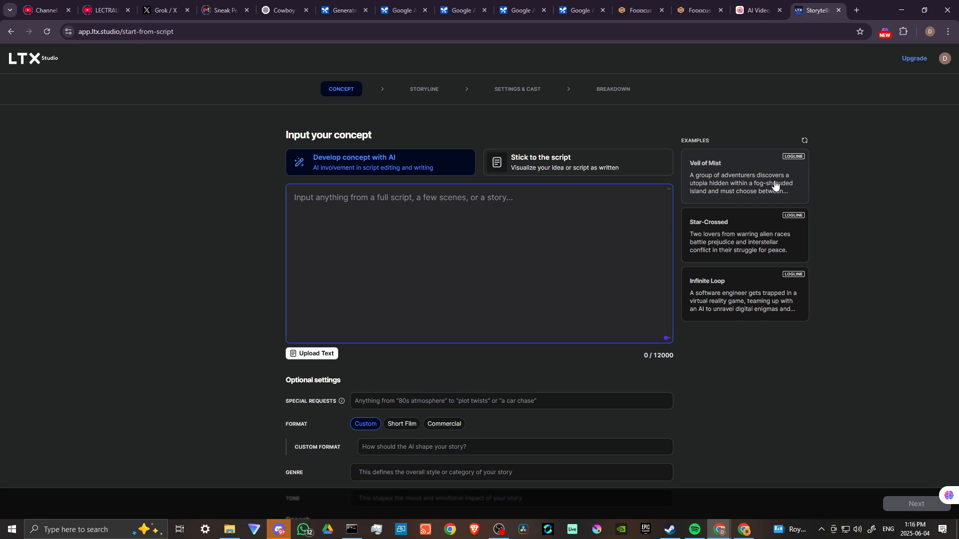
{"action": "left_click", "coordinate": [753, 183]}
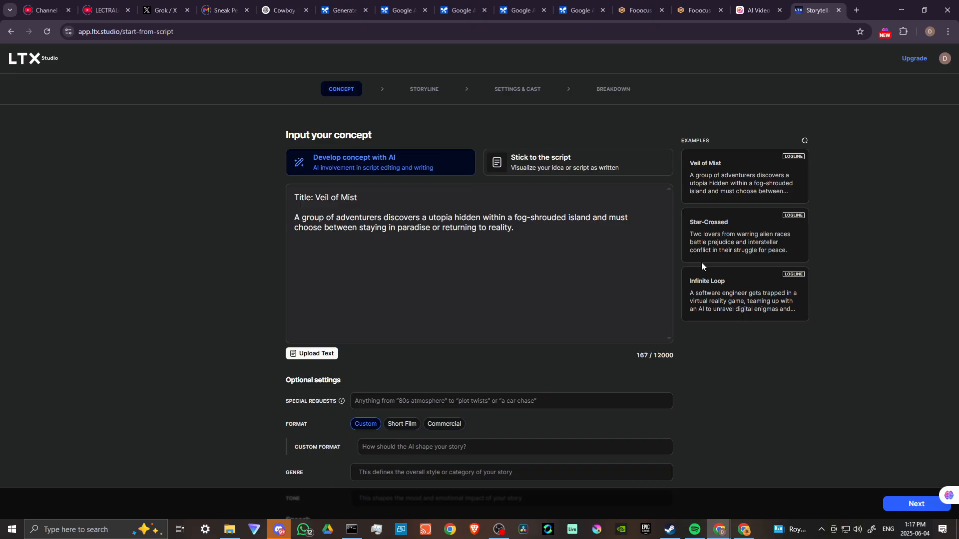
{"action": "left_click", "coordinate": [804, 142]}
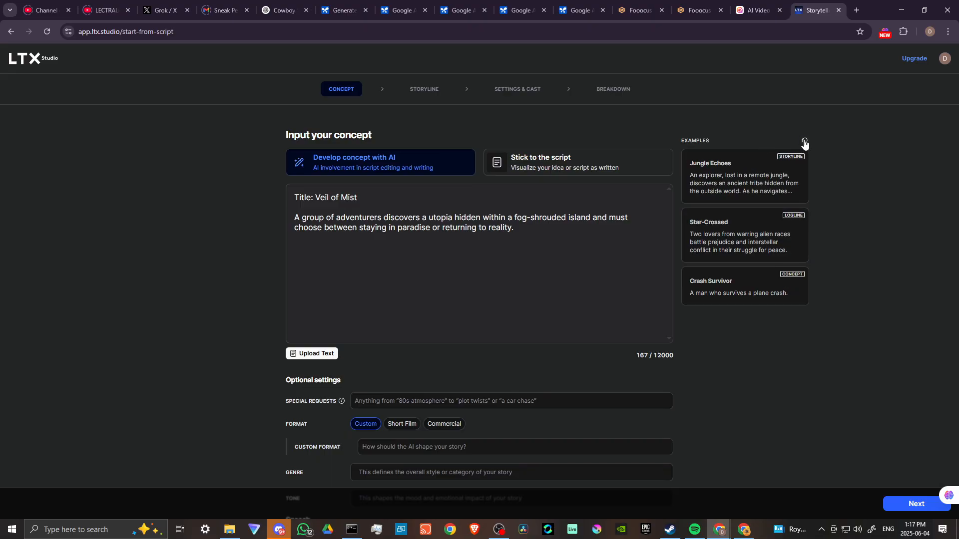
{"action": "left_click", "coordinate": [804, 142]}
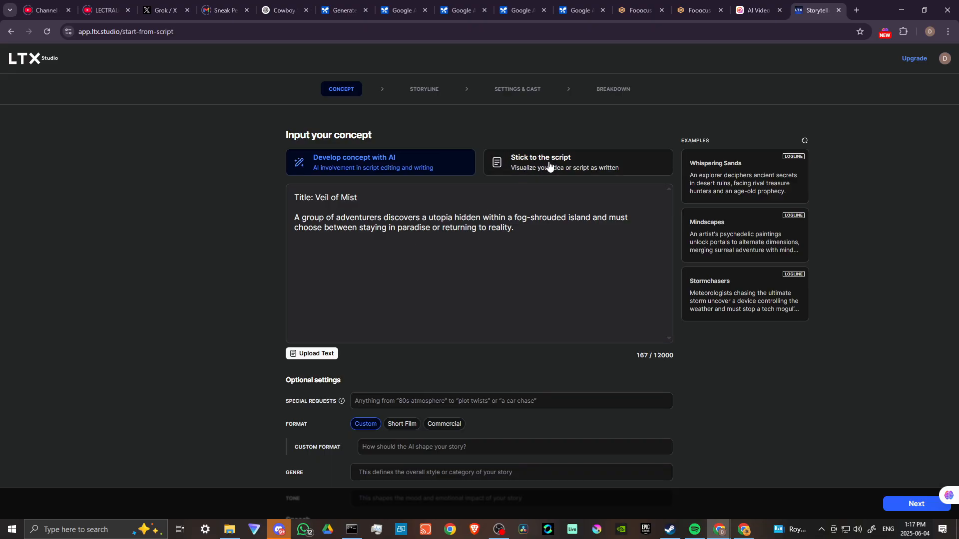
Enter "80S ATMOSPHERE" as the special request and set the format to Short Film
{"action": "scroll", "coordinate": [356, 243], "scroll_direction": "down", "scroll_amount": 1}
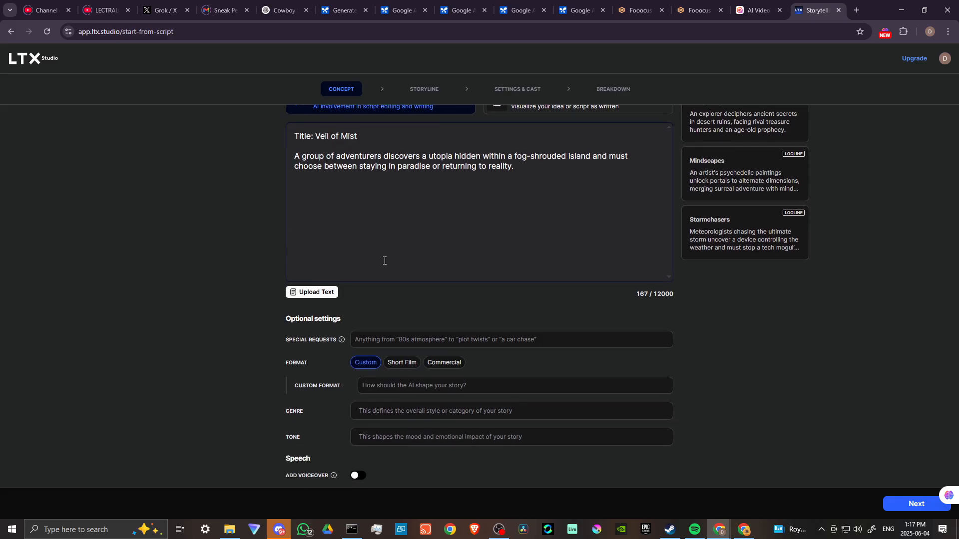
{"action": "scroll", "coordinate": [384, 304], "scroll_direction": "up", "scroll_amount": 1}
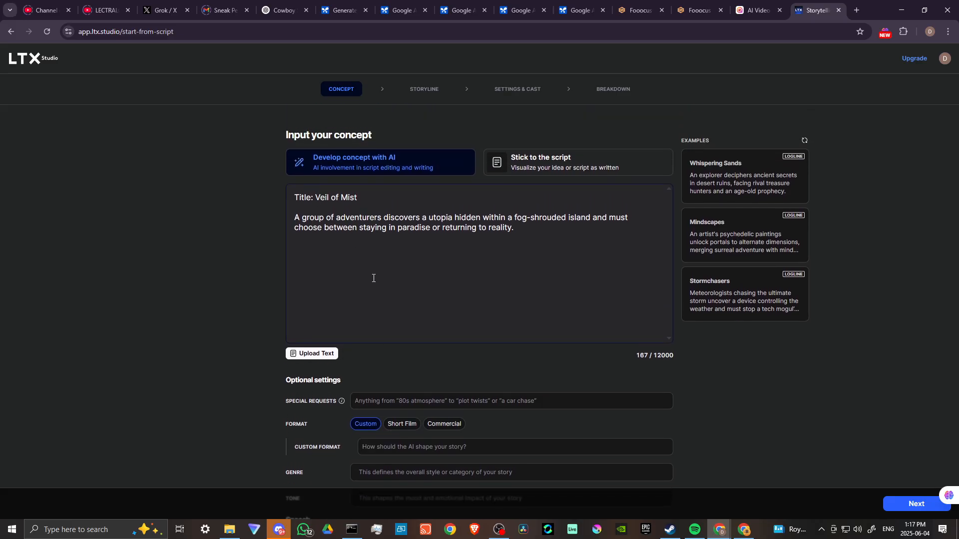
{"action": "scroll", "coordinate": [373, 278], "scroll_direction": "down", "scroll_amount": 1}
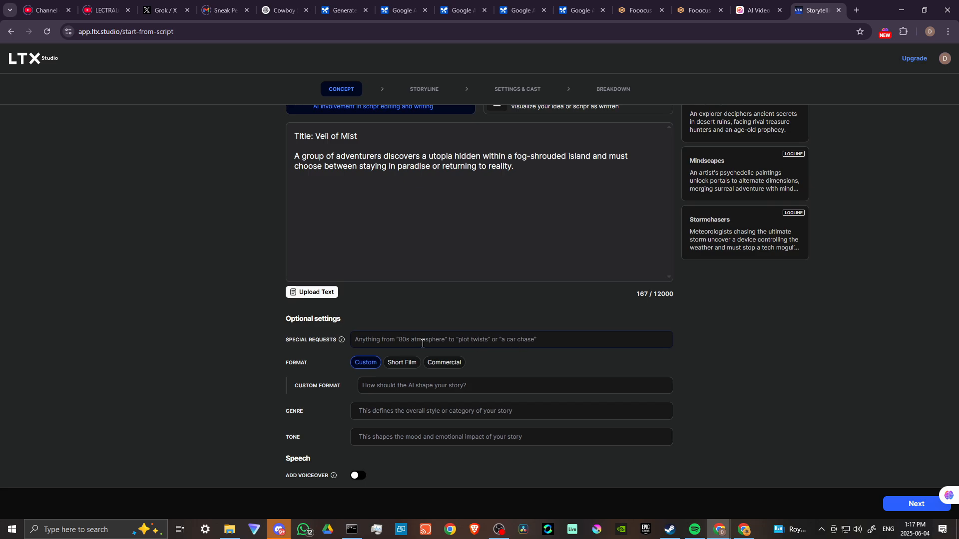
{"action": "left_click", "coordinate": [396, 341]}
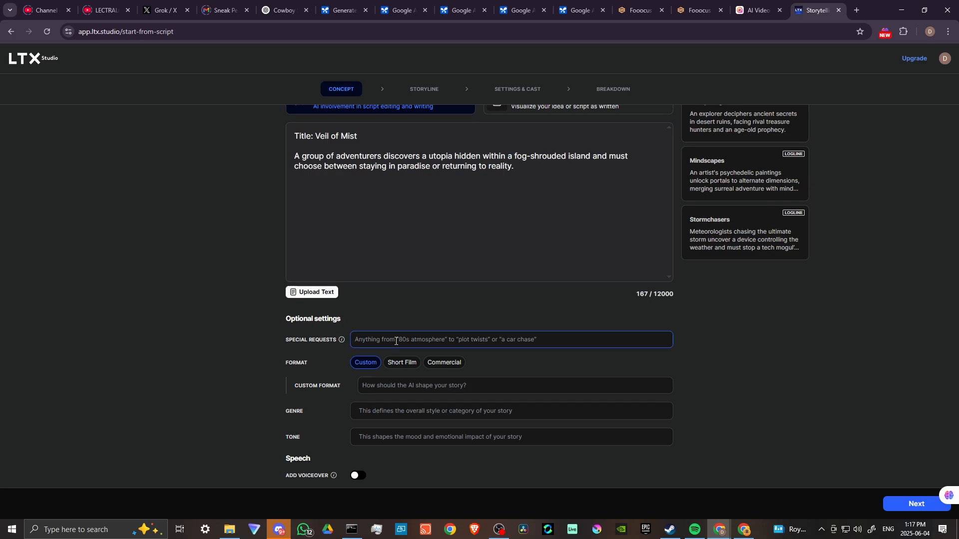
{"action": "type", "text": "80S"}
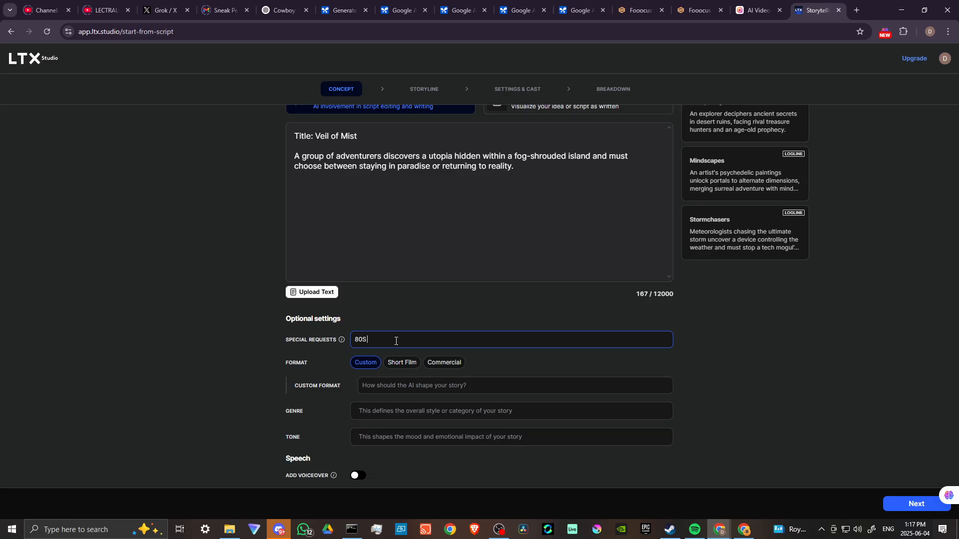
{"action": "type", "text": " ATMOSPHERE"}
{"action": "left_click", "coordinate": [403, 364]}
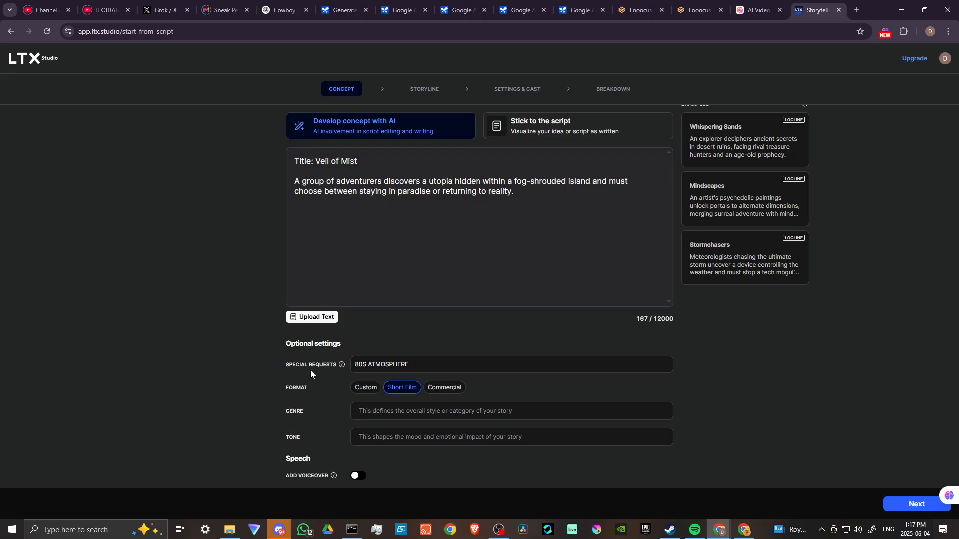
Add Science Fiction and Fantasy as the story's genres
{"action": "left_click", "coordinate": [385, 412]}
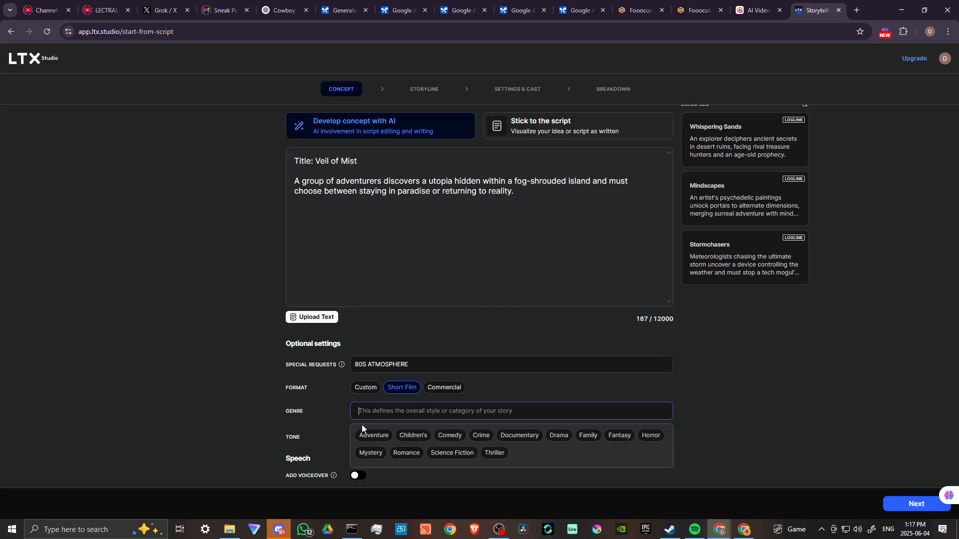
{"action": "left_click", "coordinate": [449, 456]}
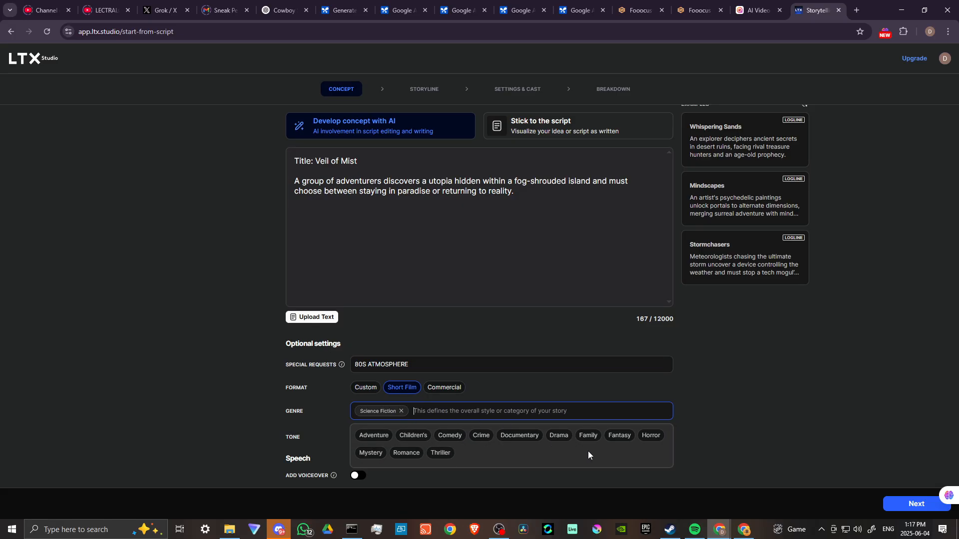
{"action": "left_click", "coordinate": [622, 436]}
{"action": "left_click", "coordinate": [493, 388]}
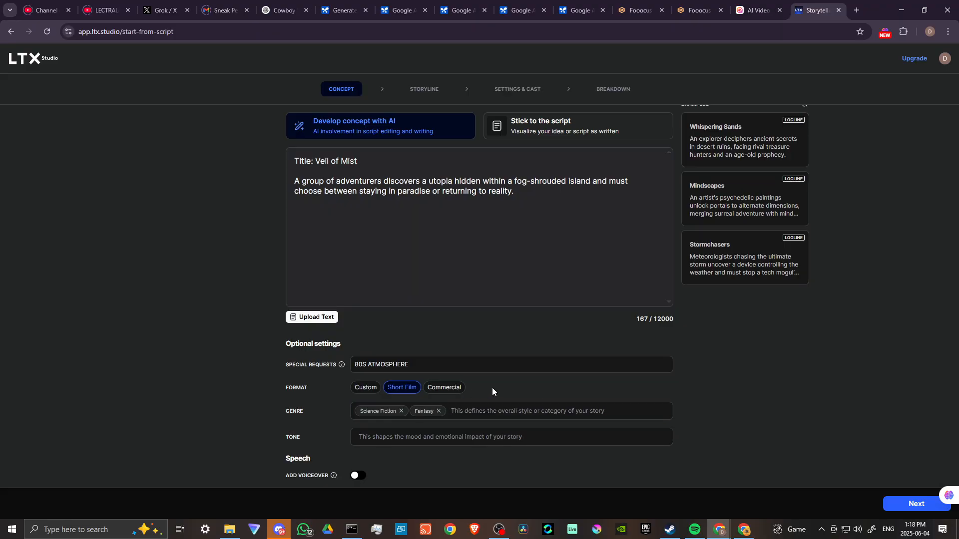
Set the story's tone to Suspenseful and proceed to the storyline stage
{"action": "left_click", "coordinate": [379, 436]}
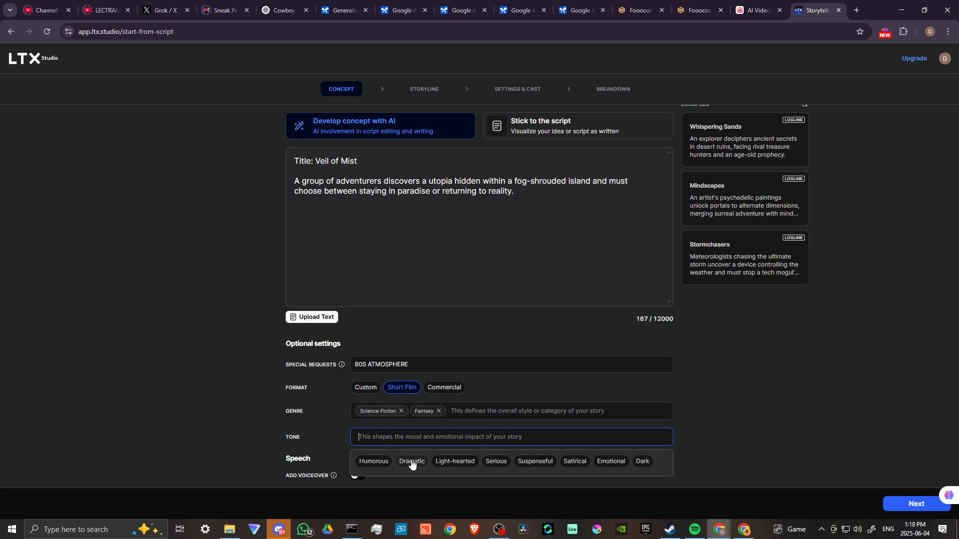
{"action": "left_click", "coordinate": [539, 461]}
{"action": "left_click", "coordinate": [258, 397]}
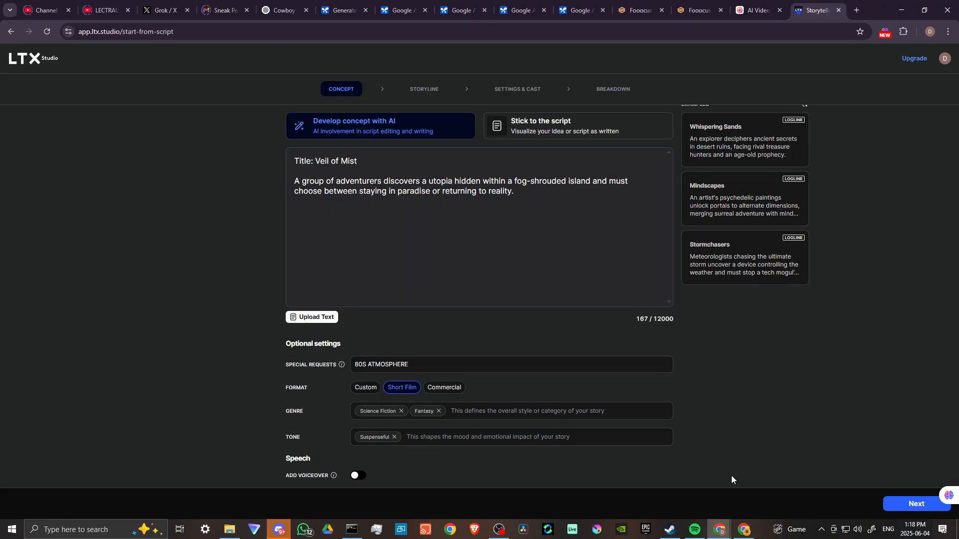
{"action": "left_click", "coordinate": [901, 508]}
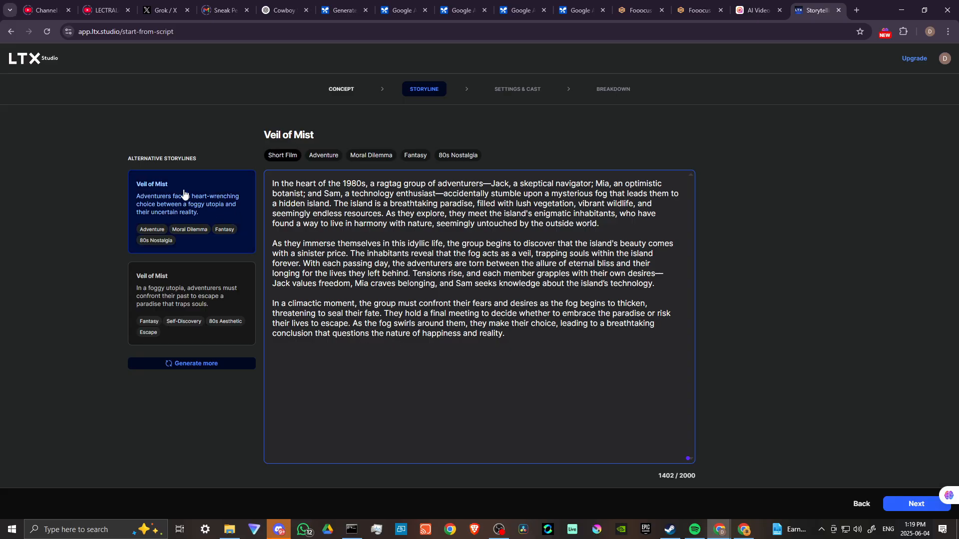
Compare the two Veil of Mist storylines, choose the Adventure and Moral Dilemma version, and continue to the settings and cast
{"action": "left_click", "coordinate": [209, 288]}
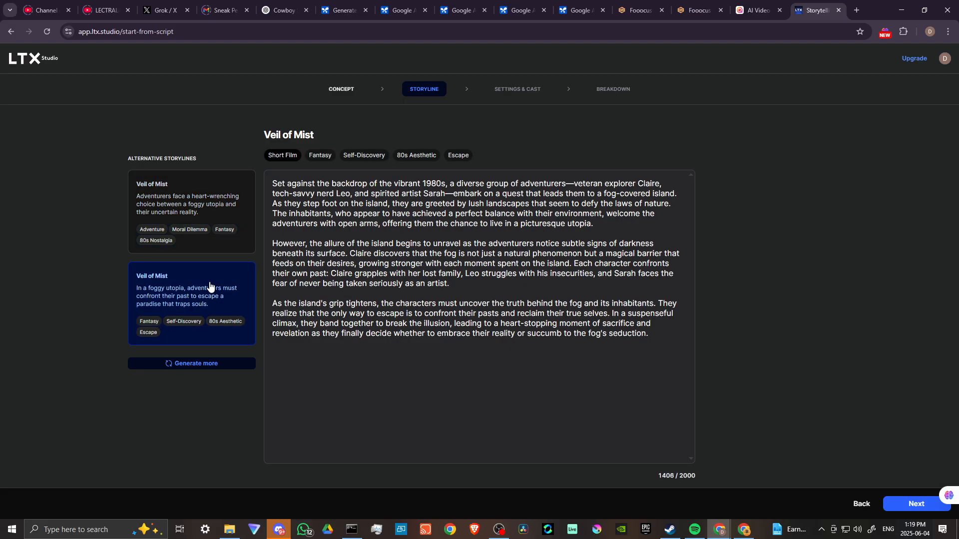
{"action": "left_click", "coordinate": [200, 185]}
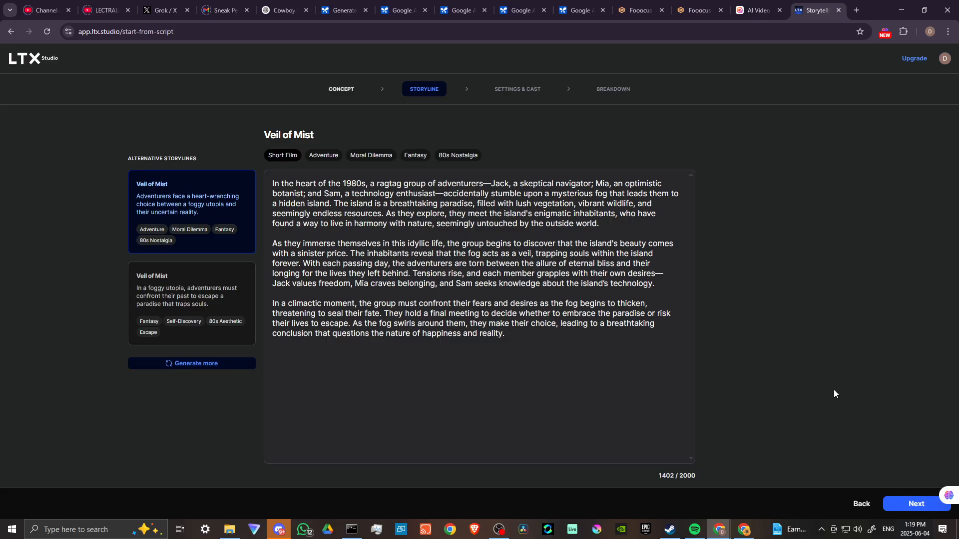
{"action": "left_click", "coordinate": [910, 510]}
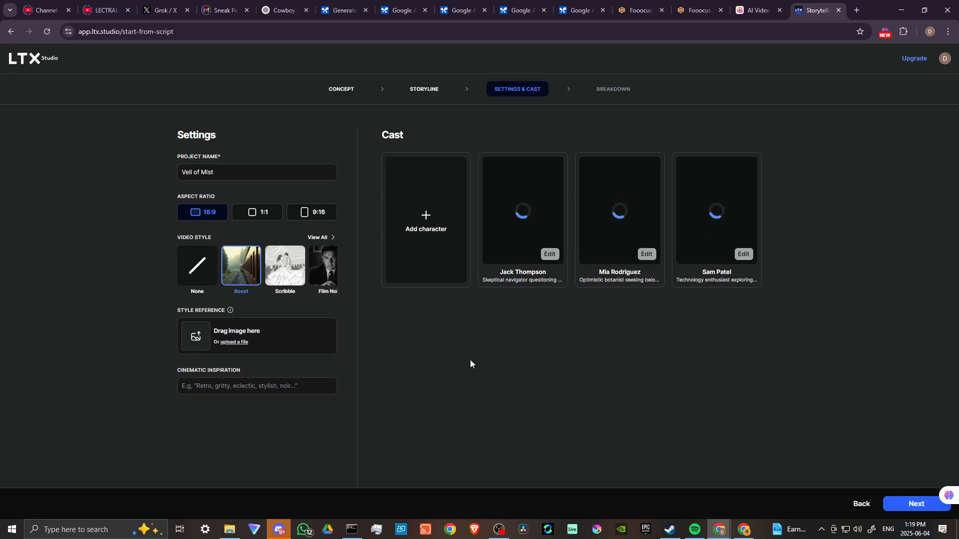
Try to add a cast character by browsing the actor library and creating a custom Pro Actor
{"action": "left_click", "coordinate": [423, 219]}
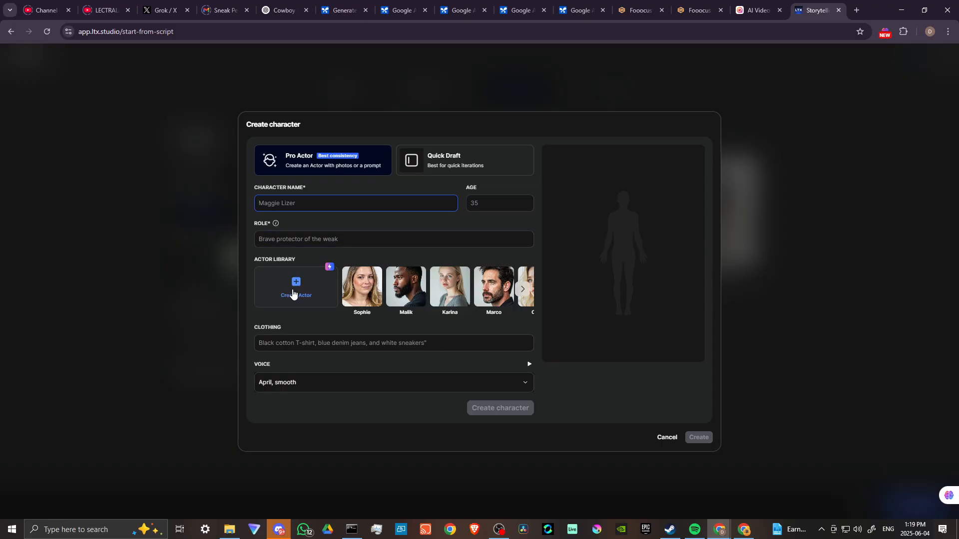
{"action": "left_click", "coordinate": [523, 290]}
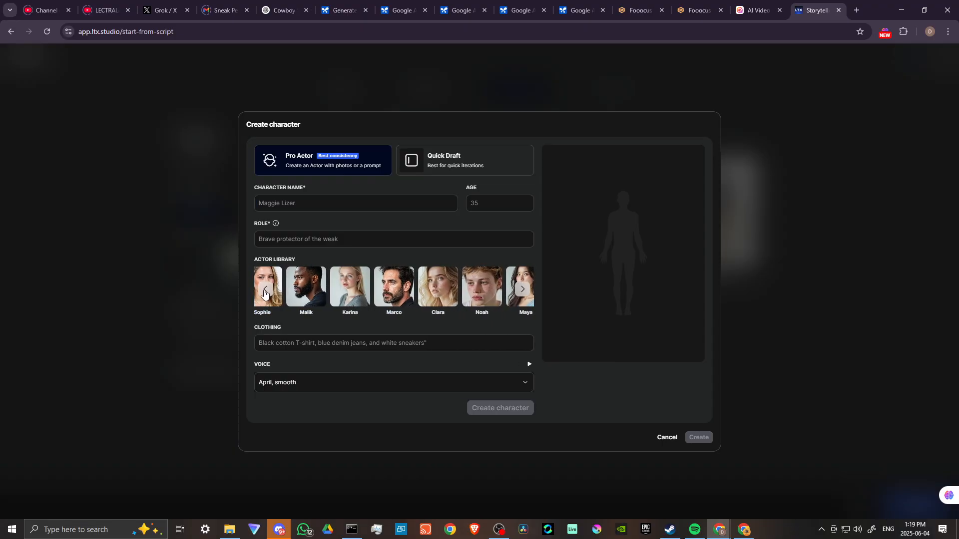
{"action": "left_click", "coordinate": [266, 290]}
{"action": "left_click", "coordinate": [294, 284]}
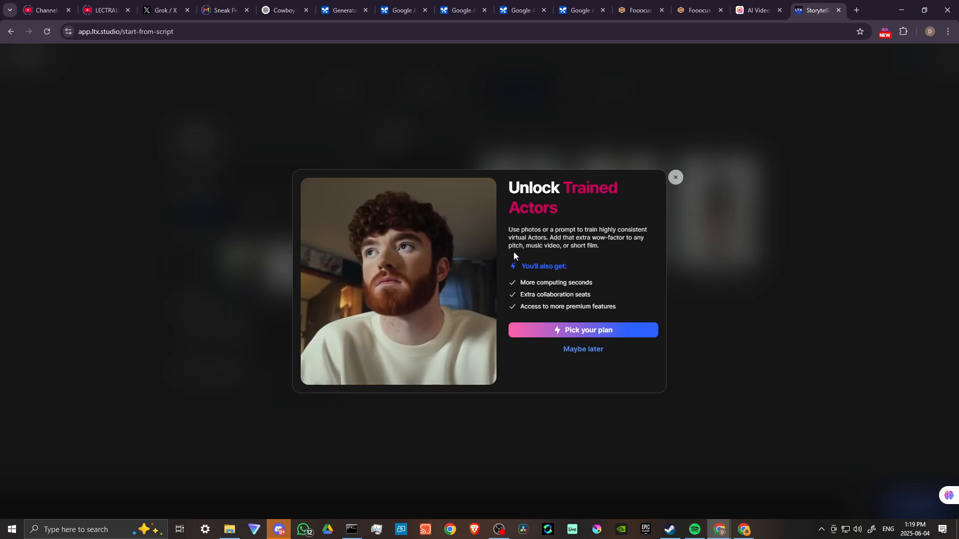
{"action": "left_click", "coordinate": [675, 178]}
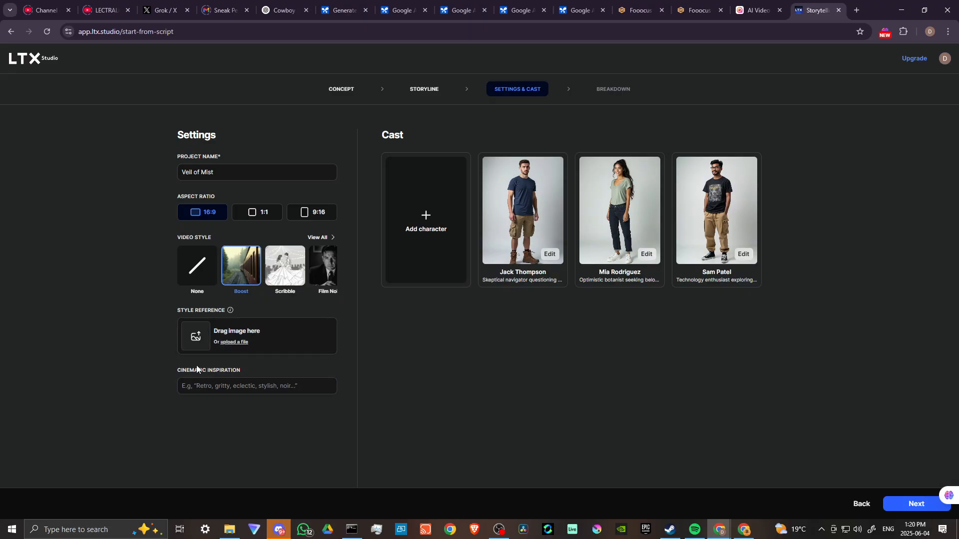
Set the cinematic inspiration to "RETRO" and proceed to the scene breakdown
{"action": "left_click", "coordinate": [203, 385]}
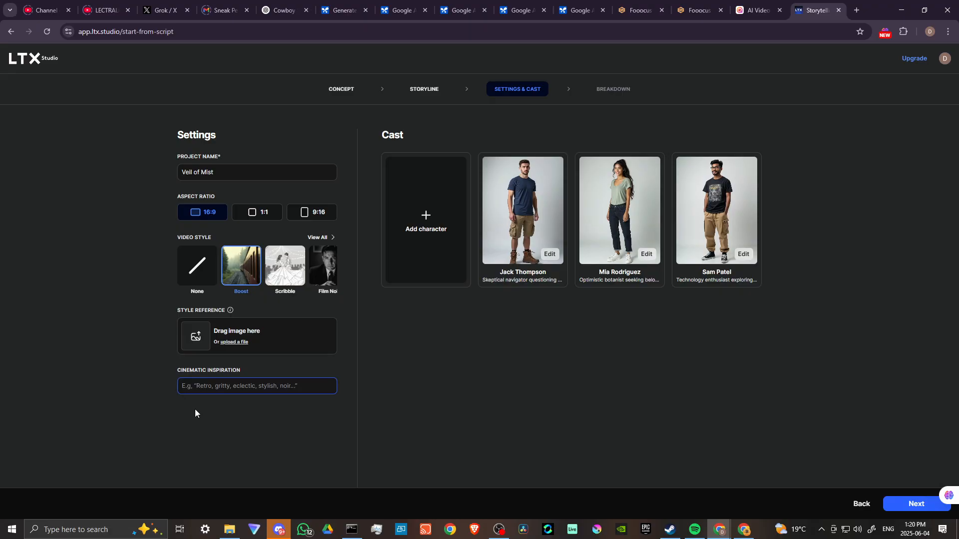
{"action": "type", "text": "RETRO"}
{"action": "left_click", "coordinate": [907, 506]}
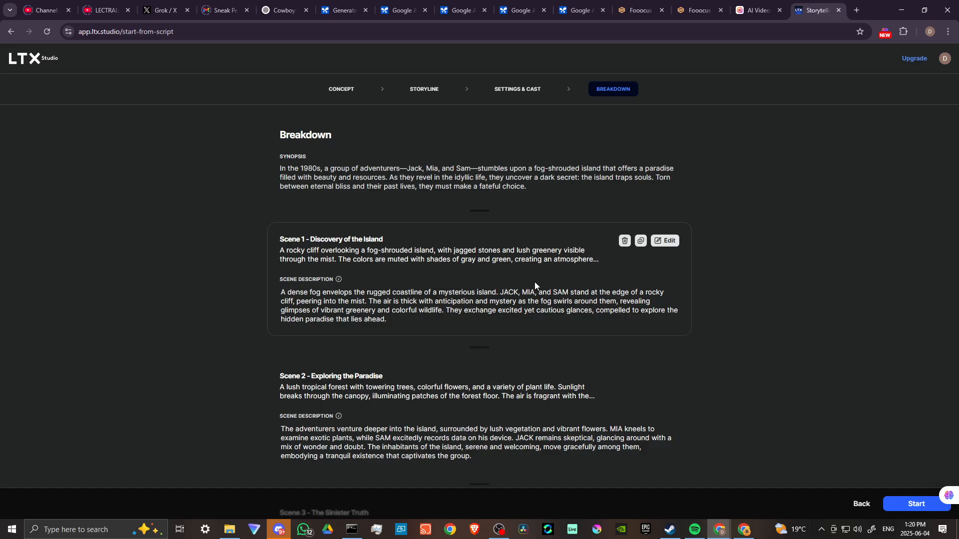
Review the synopsis and the scene descriptions throughout the breakdown
{"action": "scroll", "coordinate": [580, 288], "scroll_direction": "down", "scroll_amount": 1}
{"action": "scroll", "coordinate": [717, 302], "scroll_direction": "up", "scroll_amount": 1}
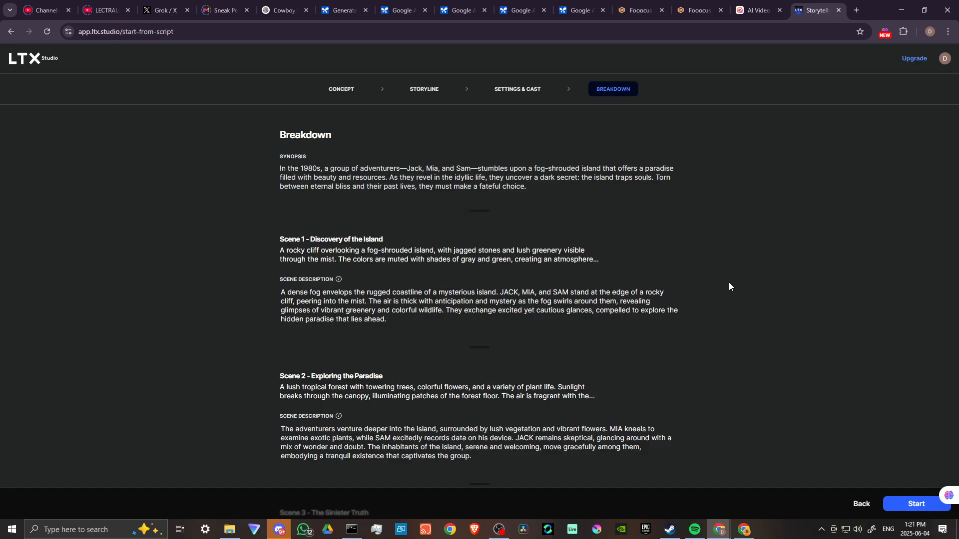
{"action": "scroll", "coordinate": [729, 282], "scroll_direction": "down", "scroll_amount": 1}
{"action": "scroll", "coordinate": [730, 282], "scroll_direction": "up", "scroll_amount": 1}
{"action": "scroll", "coordinate": [731, 286], "scroll_direction": "down", "scroll_amount": 5}
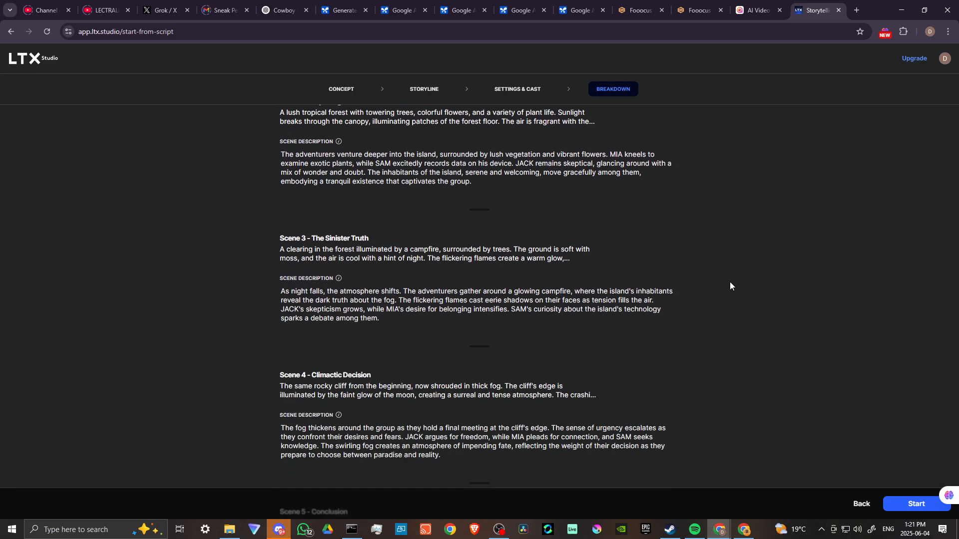
{"action": "scroll", "coordinate": [730, 285], "scroll_direction": "down", "scroll_amount": 2}
{"action": "scroll", "coordinate": [730, 284], "scroll_direction": "up", "scroll_amount": 8}
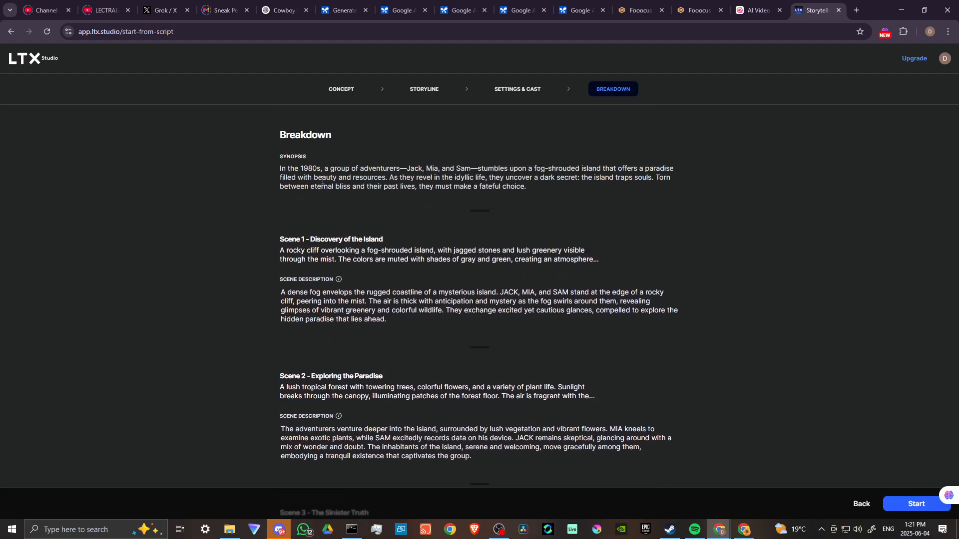
Review the five scenes from Discovery of the Island to Conclusion and start building the storyboard from the breakdown
{"action": "scroll", "coordinate": [322, 182], "scroll_direction": "down", "scroll_amount": 1}
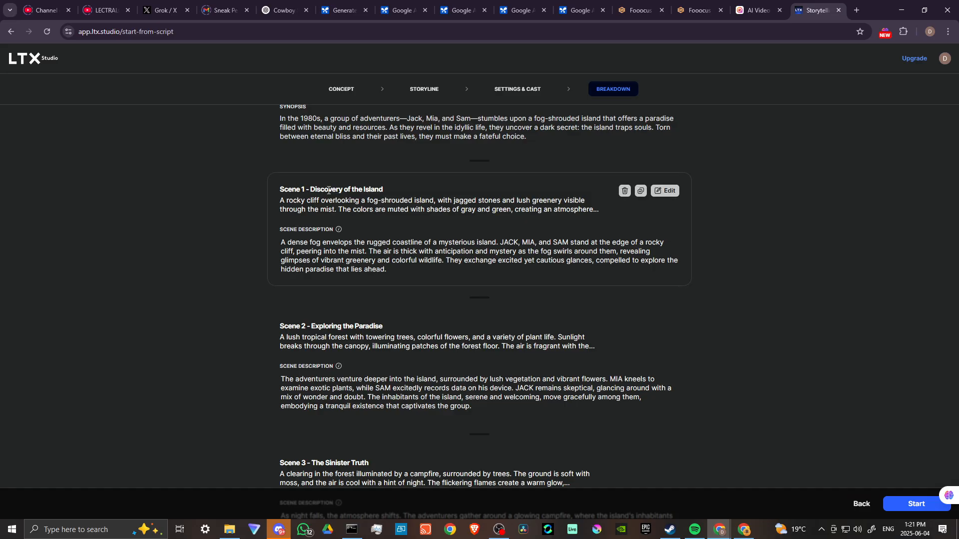
{"action": "scroll", "coordinate": [339, 211], "scroll_direction": "down", "scroll_amount": 7}
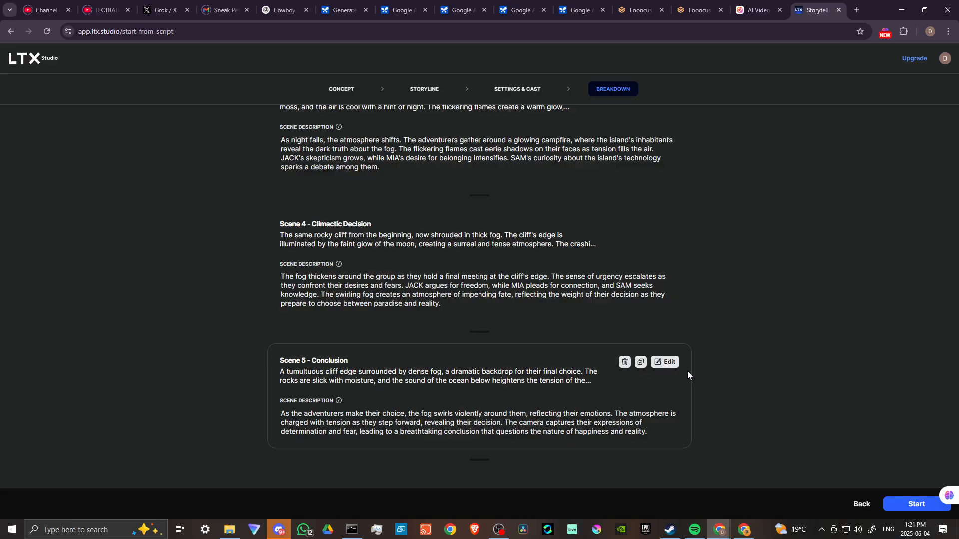
{"action": "scroll", "coordinate": [694, 372], "scroll_direction": "up", "scroll_amount": 10}
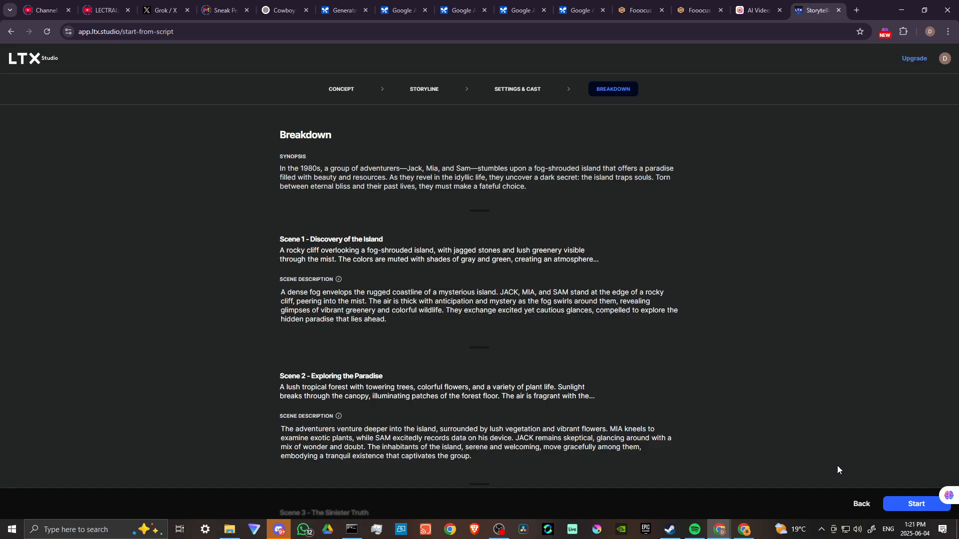
{"action": "left_click", "coordinate": [916, 504]}
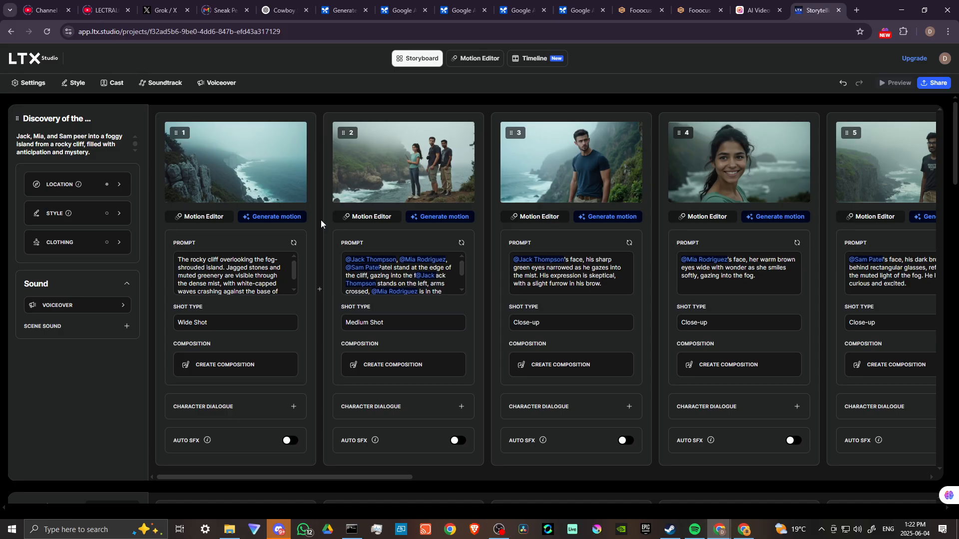
Look over the Discovery of the Island shots and generate the whole Exploring the Paradise scene
{"action": "scroll", "coordinate": [322, 219], "scroll_direction": "down", "scroll_amount": 2}
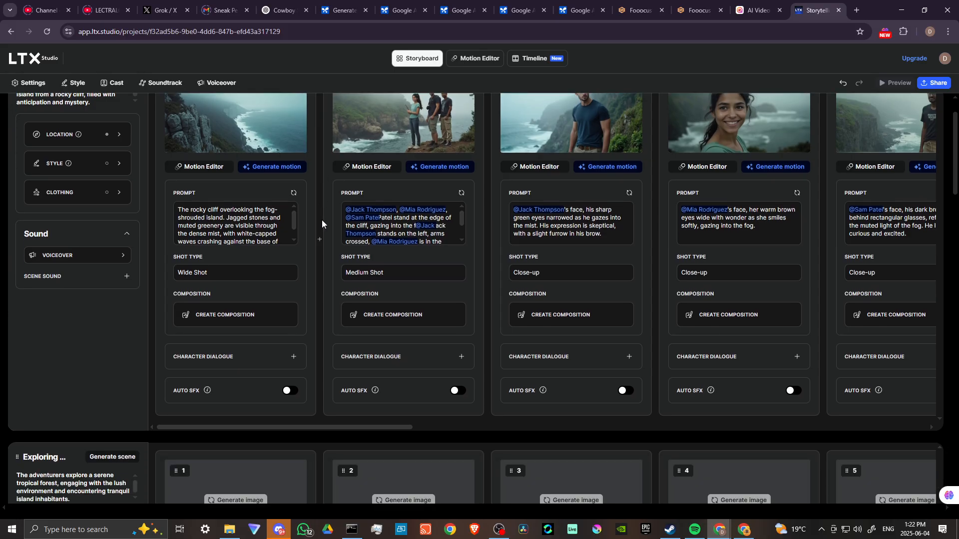
{"action": "scroll", "coordinate": [322, 220], "scroll_direction": "up", "scroll_amount": 2}
{"action": "scroll", "coordinate": [331, 235], "scroll_direction": "down", "scroll_amount": 2}
{"action": "scroll", "coordinate": [331, 241], "scroll_direction": "down", "scroll_amount": 4}
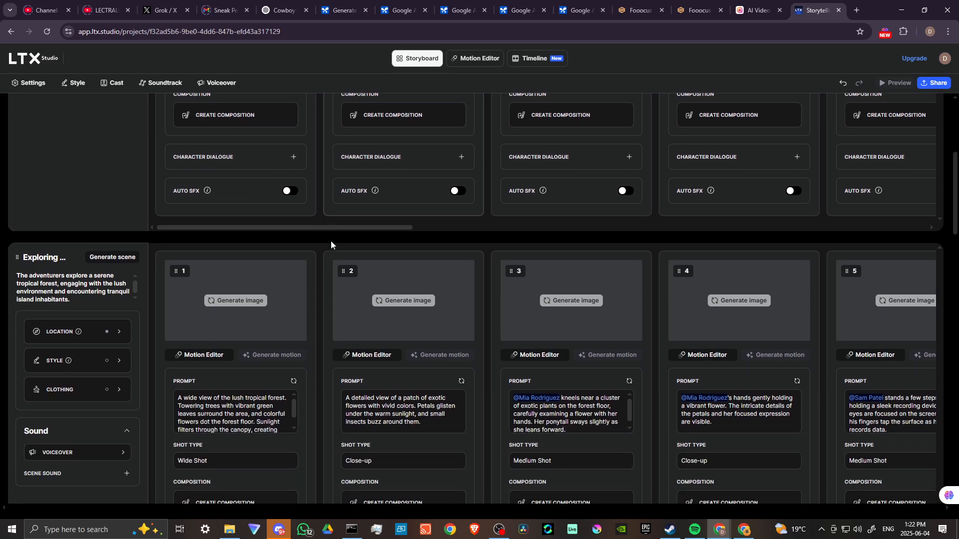
{"action": "scroll", "coordinate": [323, 276], "scroll_direction": "down", "scroll_amount": 1}
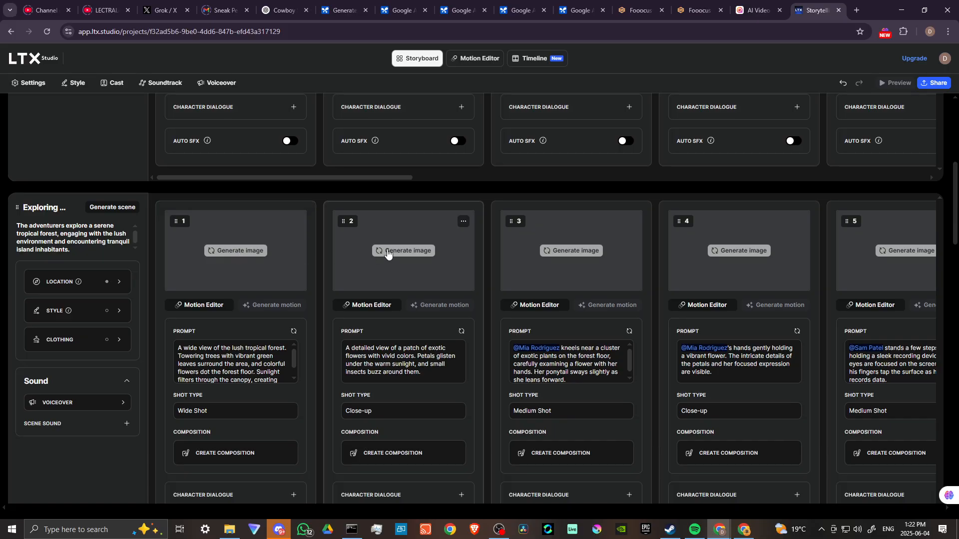
{"action": "left_click", "coordinate": [112, 210]}
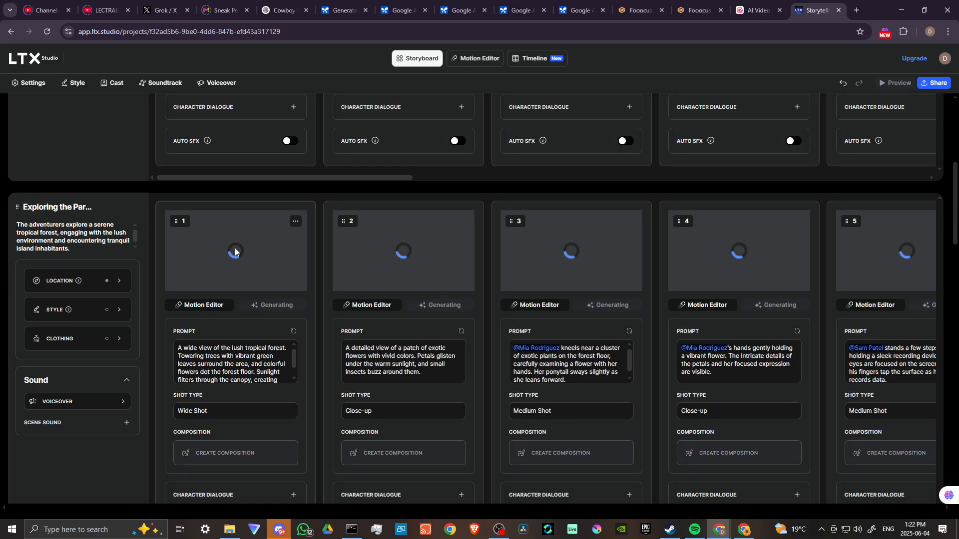
Compare the Discovery of the Island shots with the new Exploring the Paradise images, viewing the first scene through to its last shot
{"action": "scroll", "coordinate": [255, 257], "scroll_direction": "up", "scroll_amount": 6}
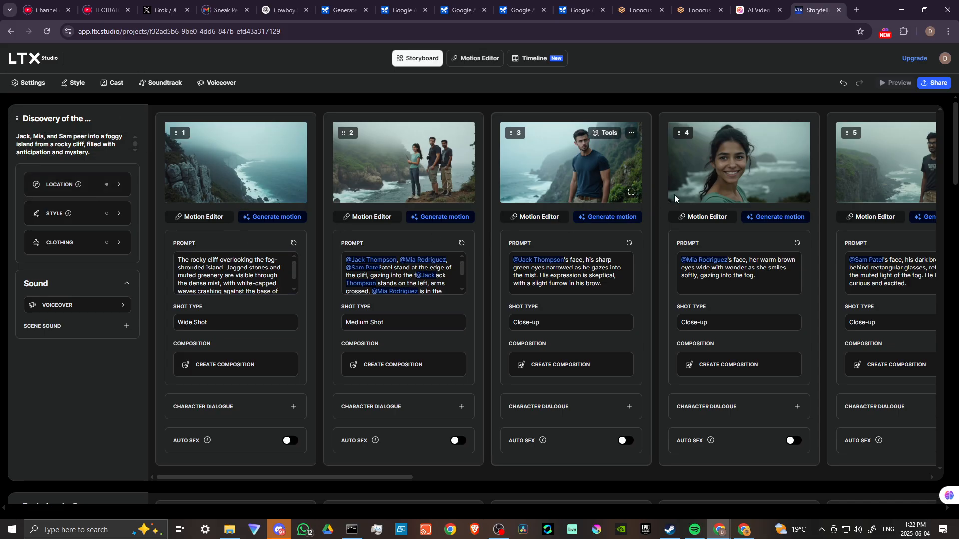
{"action": "scroll", "coordinate": [163, 308], "scroll_direction": "down", "scroll_amount": 4}
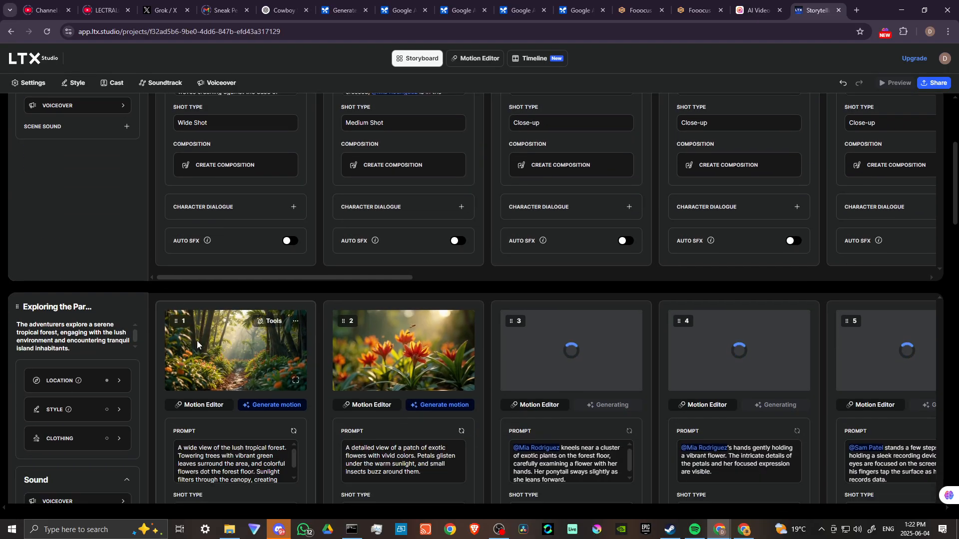
{"action": "scroll", "coordinate": [194, 343], "scroll_direction": "up", "scroll_amount": 4}
{"action": "scroll", "coordinate": [225, 279], "scroll_direction": "down", "scroll_amount": 2}
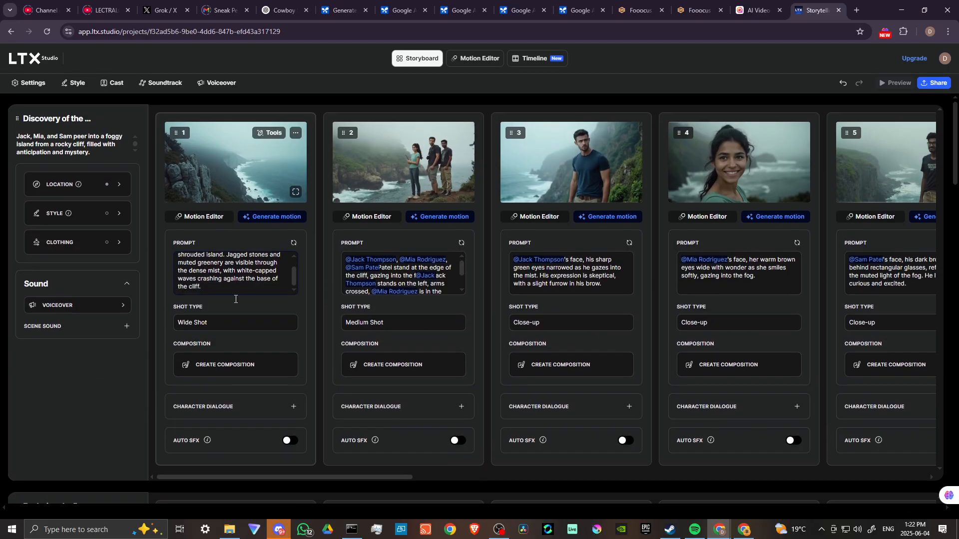
{"action": "scroll", "coordinate": [159, 318], "scroll_direction": "down", "scroll_amount": 5}
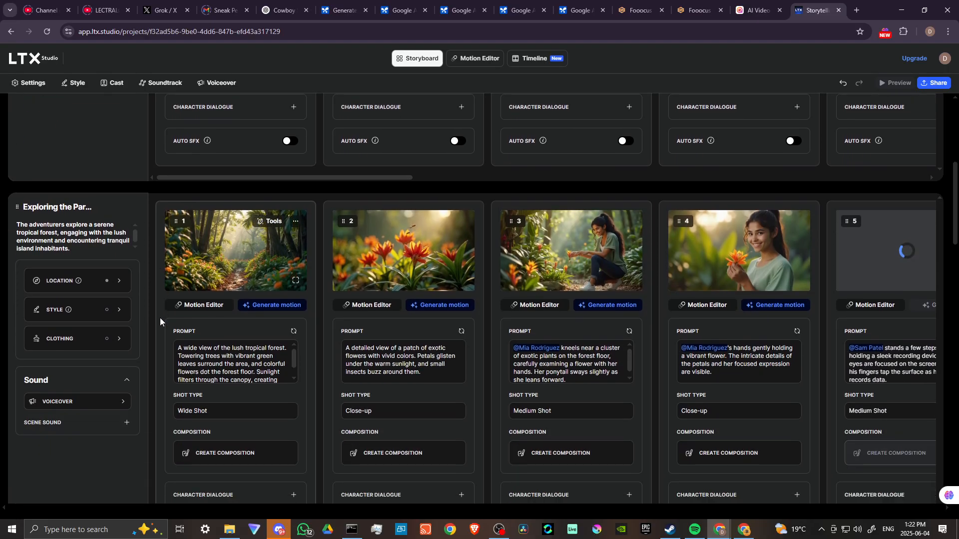
{"action": "scroll", "coordinate": [172, 280], "scroll_direction": "up", "scroll_amount": 5}
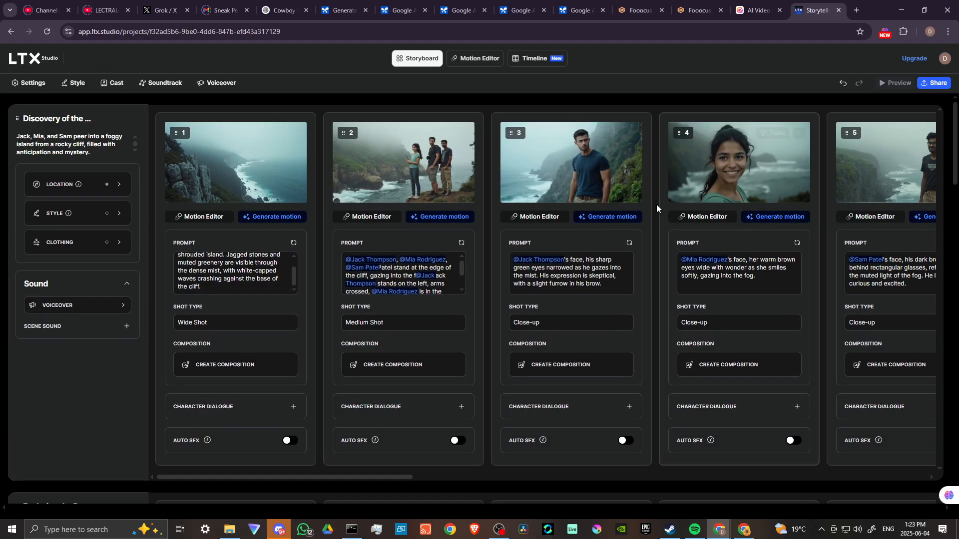
{"action": "scroll", "coordinate": [156, 327], "scroll_direction": "down", "scroll_amount": 3}
{"action": "scroll", "coordinate": [156, 327], "scroll_direction": "down", "scroll_amount": 3}
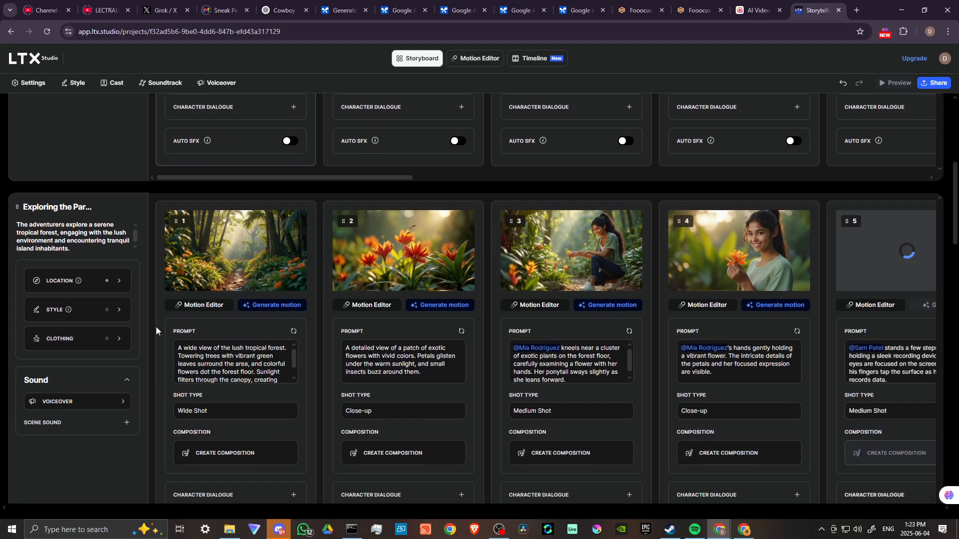
{"action": "scroll", "coordinate": [157, 325], "scroll_direction": "up", "scroll_amount": 6}
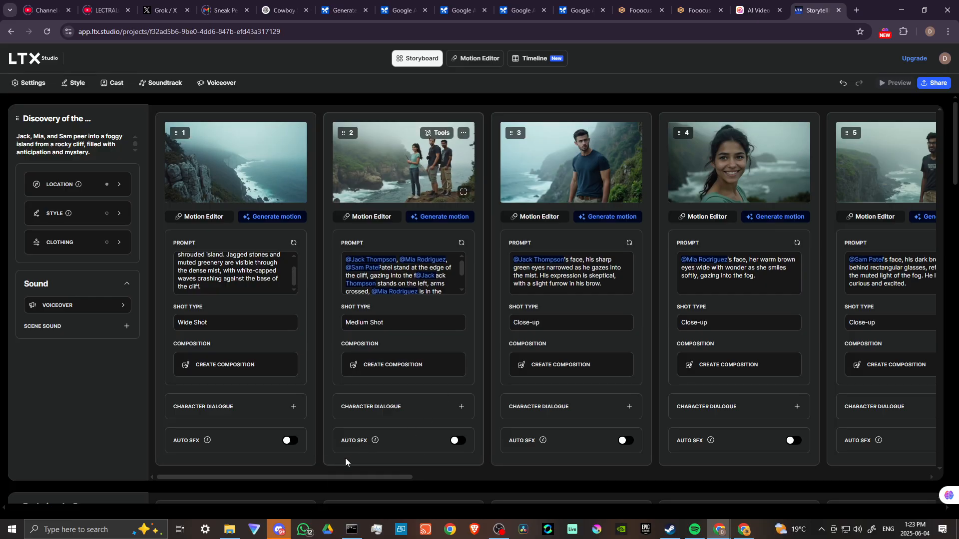
{"action": "left_click_drag", "start_coordinate": [359, 477], "coordinate": [853, 480]}
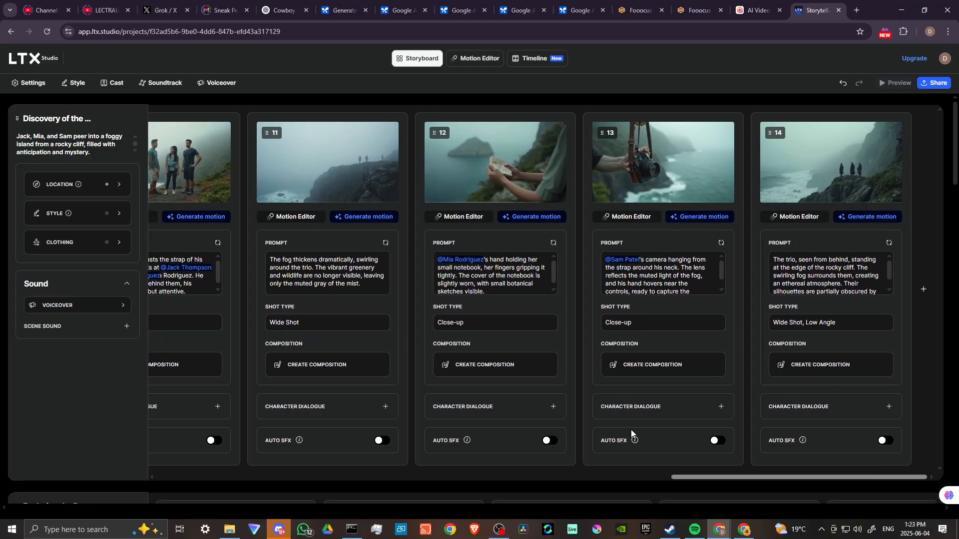
Examine the generated shots of the Exploring the Paradise scene through to the last one and back towards the middle
{"action": "scroll", "coordinate": [317, 334], "scroll_direction": "down", "scroll_amount": 6}
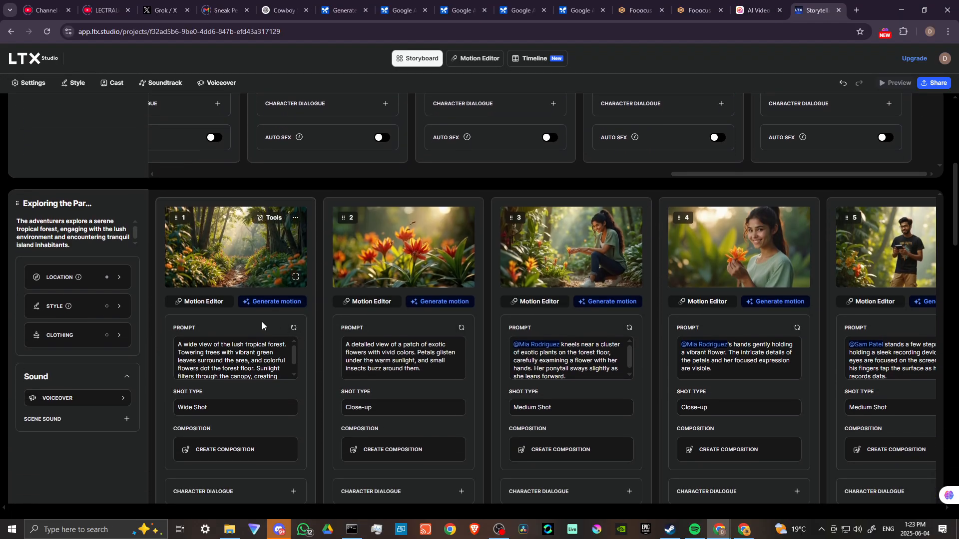
{"action": "scroll", "coordinate": [262, 325], "scroll_direction": "down", "scroll_amount": 1}
{"action": "scroll", "coordinate": [280, 433], "scroll_direction": "down", "scroll_amount": 1}
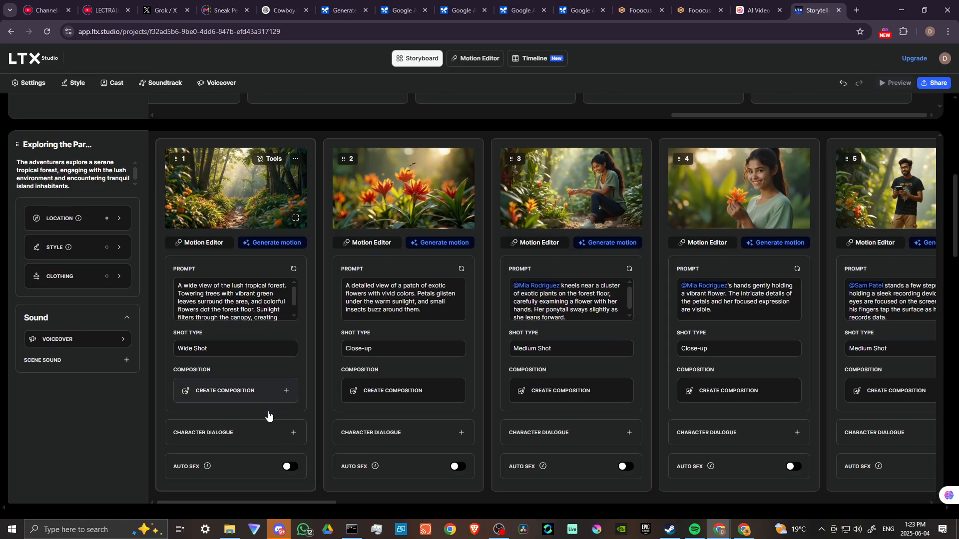
{"action": "left_click_drag", "start_coordinate": [251, 468], "coordinate": [361, 464]}
{"action": "left_click_drag", "start_coordinate": [385, 457], "coordinate": [848, 475]}
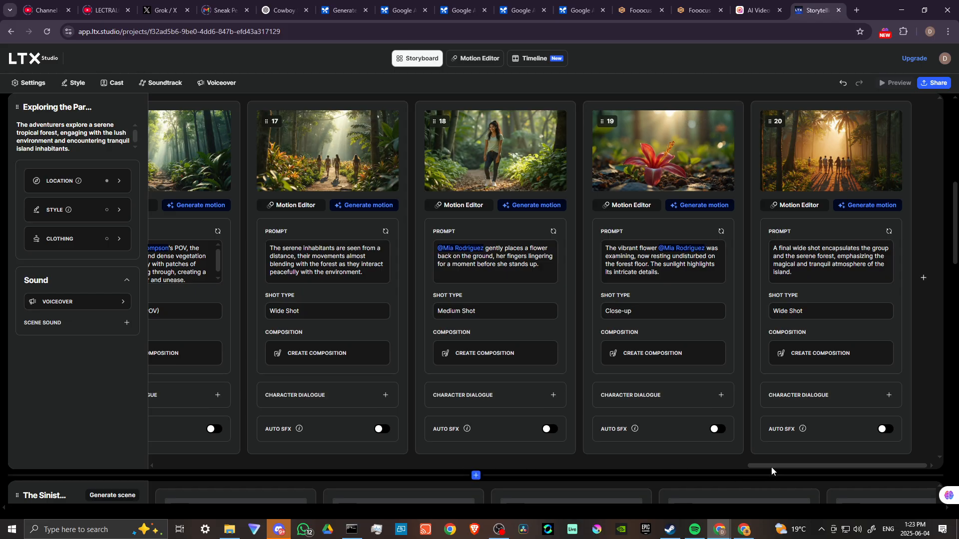
{"action": "scroll", "coordinate": [702, 467], "scroll_direction": "left", "scroll_amount": 2}
{"action": "scroll", "coordinate": [702, 464], "scroll_direction": "left", "scroll_amount": 10}
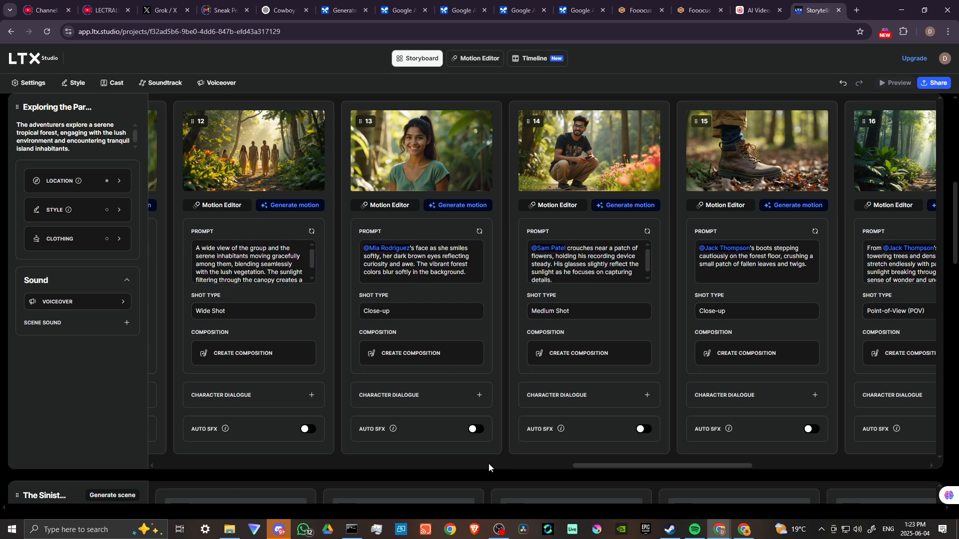
Look through the shot prompts of the three remaining scenes down to Conclusion and return to the first scene
{"action": "scroll", "coordinate": [291, 394], "scroll_direction": "down", "scroll_amount": 4}
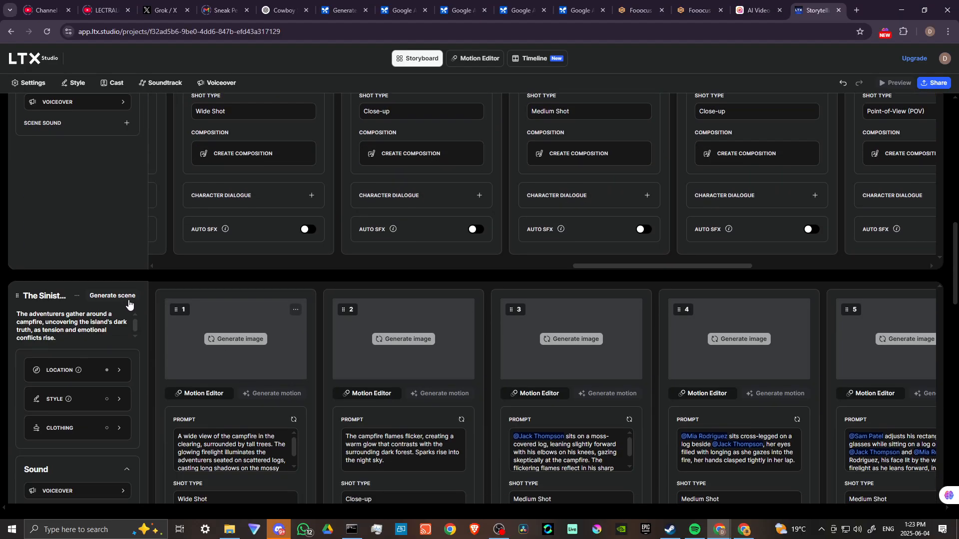
{"action": "scroll", "coordinate": [154, 312], "scroll_direction": "down", "scroll_amount": 3}
{"action": "scroll", "coordinate": [154, 313], "scroll_direction": "down", "scroll_amount": 7}
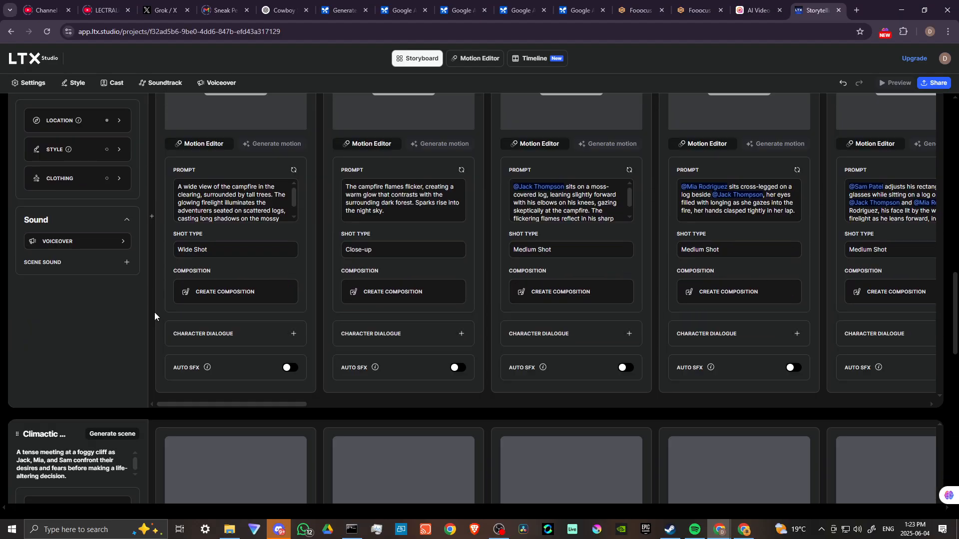
{"action": "scroll", "coordinate": [154, 312], "scroll_direction": "down", "scroll_amount": 7}
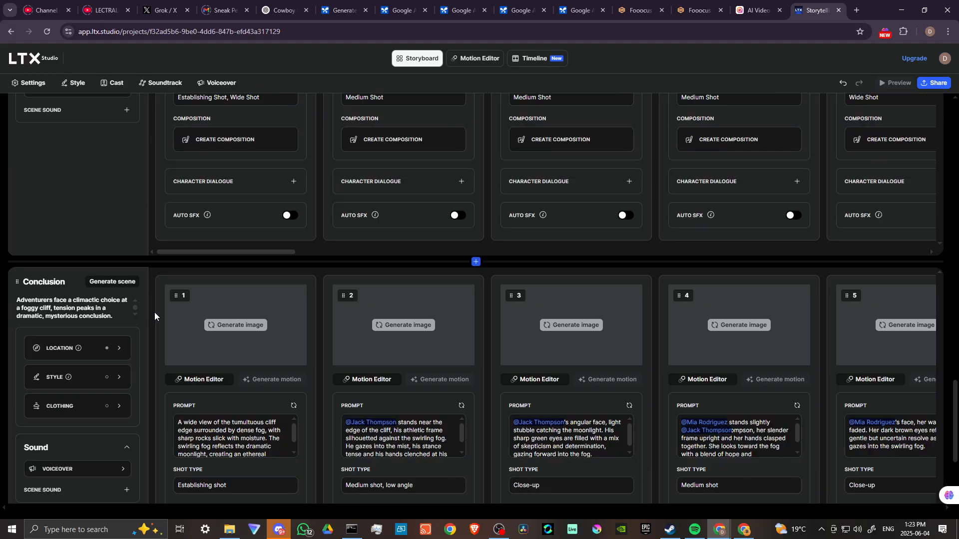
{"action": "scroll", "coordinate": [155, 313], "scroll_direction": "up", "scroll_amount": 7}
{"action": "scroll", "coordinate": [155, 312], "scroll_direction": "up", "scroll_amount": 20}
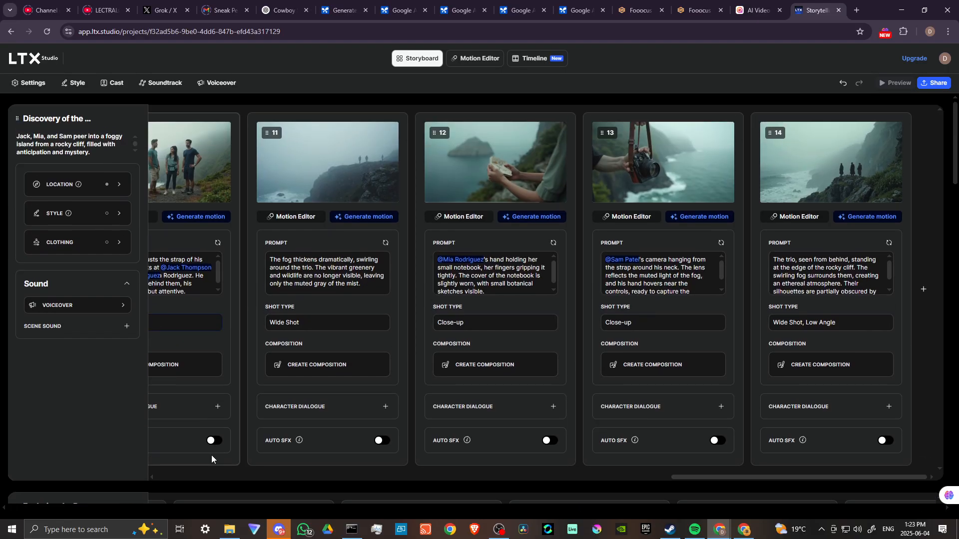
View the composition editor for the first shot of Discovery of the Island and leave it without applying changes
{"action": "left_click", "coordinate": [305, 476]}
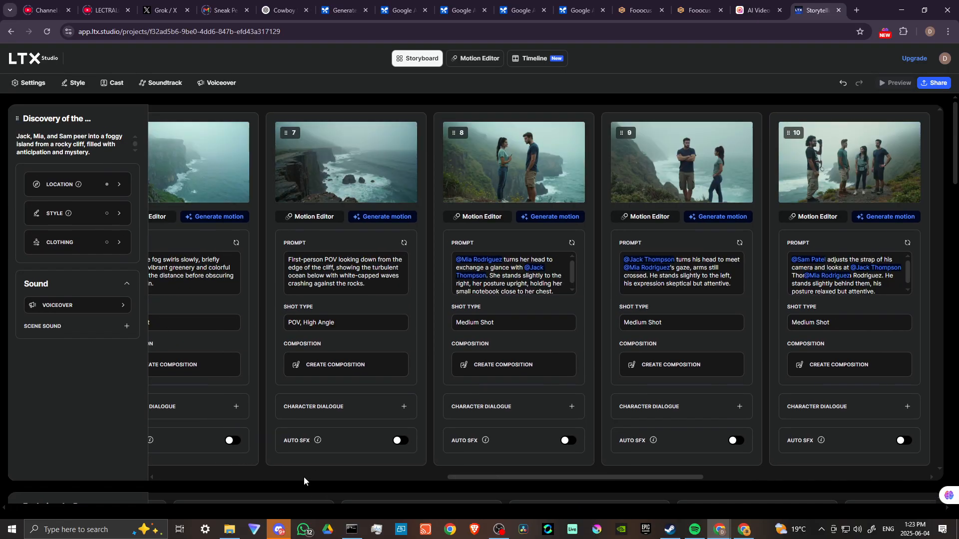
{"action": "left_click", "coordinate": [303, 478]}
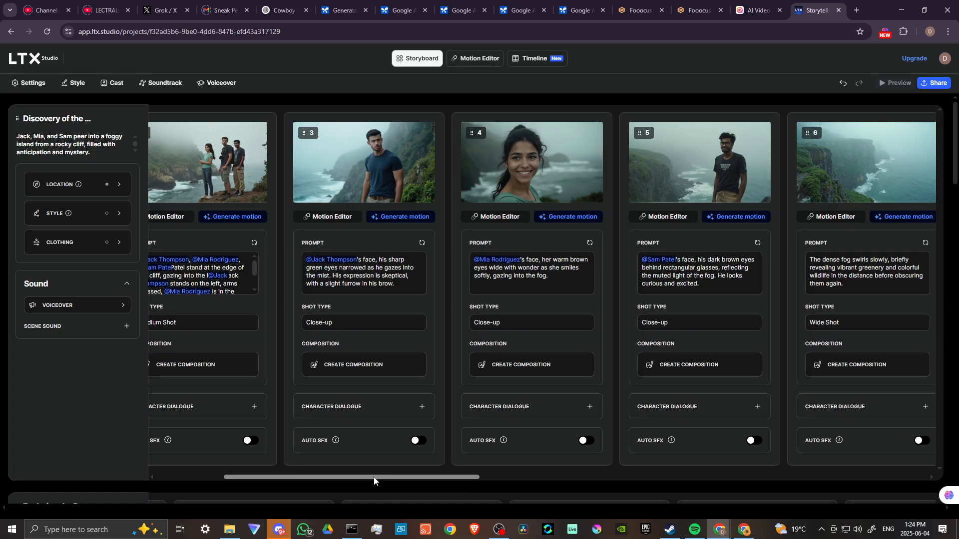
{"action": "left_click_drag", "start_coordinate": [342, 478], "coordinate": [220, 478]}
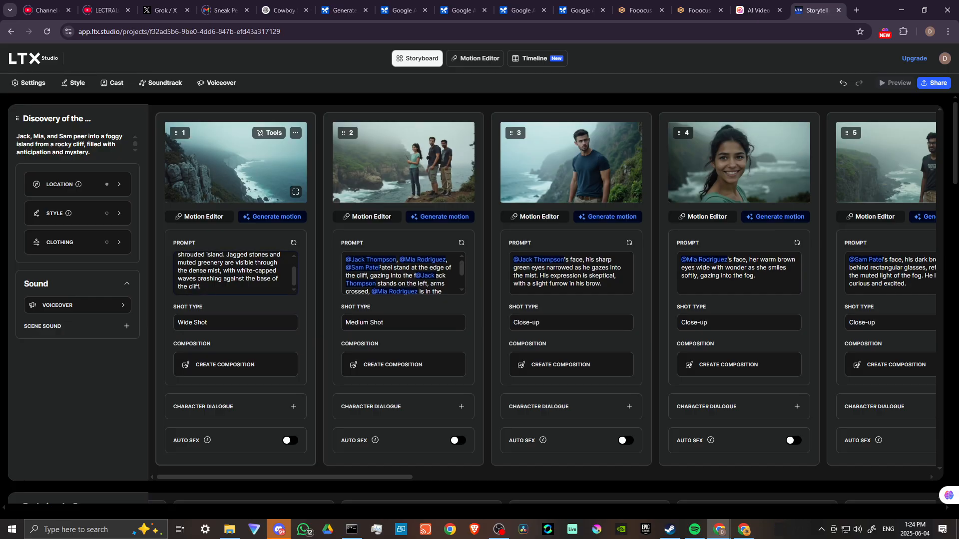
{"action": "left_click", "coordinate": [260, 370]}
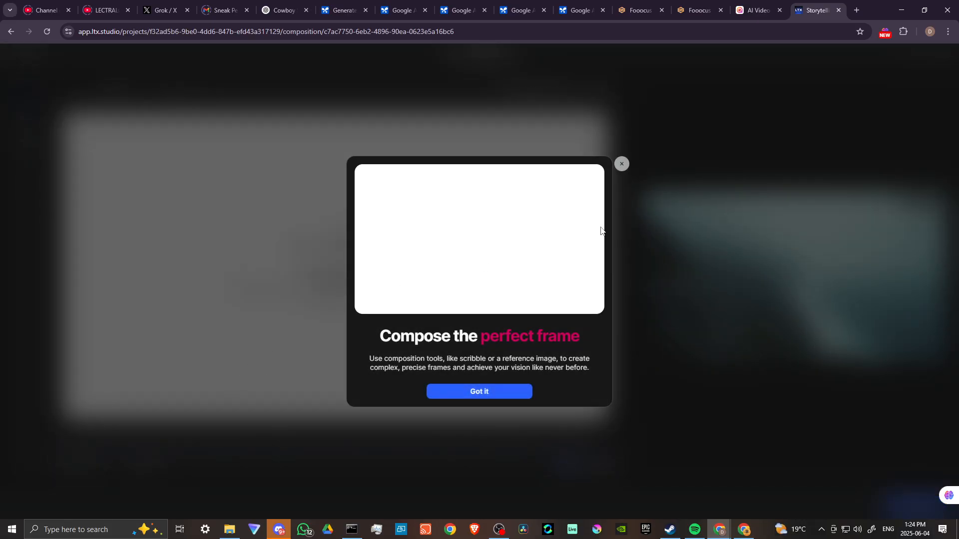
{"action": "left_click", "coordinate": [621, 165]}
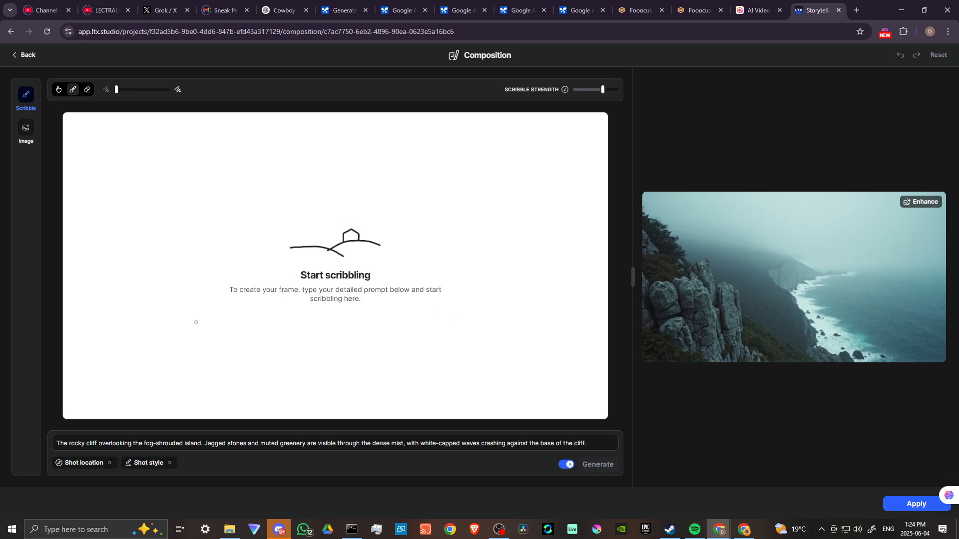
{"action": "left_click", "coordinate": [16, 60]}
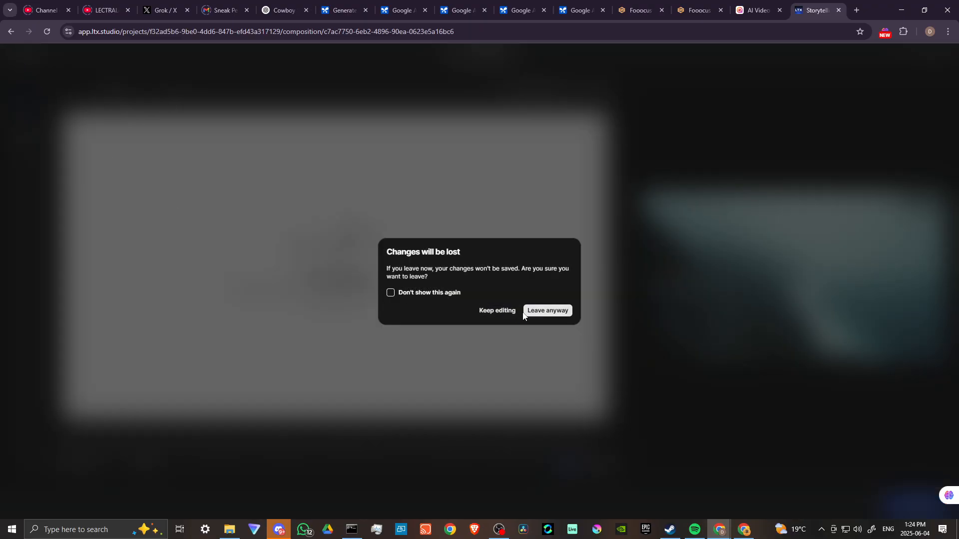
{"action": "left_click", "coordinate": [540, 310]}
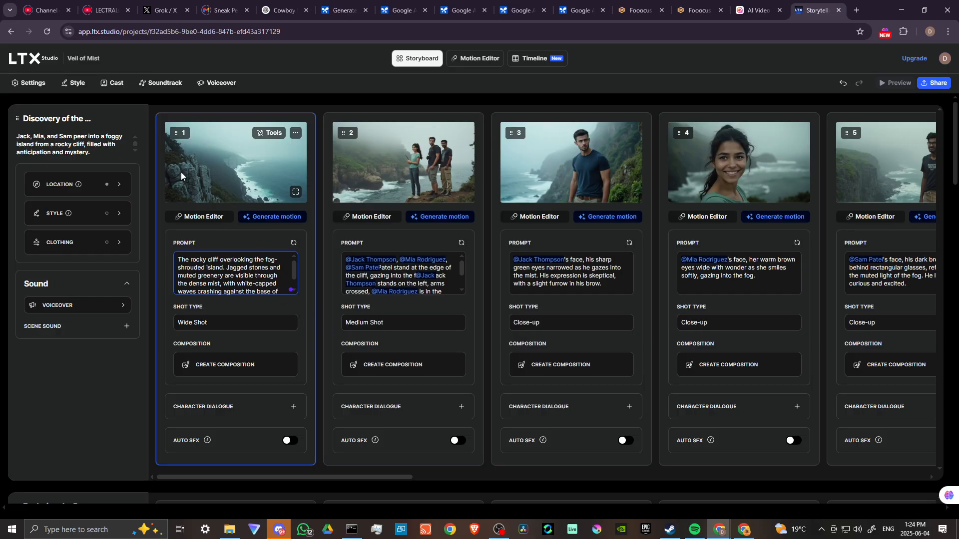
Inspect the first shot's image tools and frame options, and open the location settings of the Discovery of the Island scene
{"action": "left_click", "coordinate": [274, 134]}
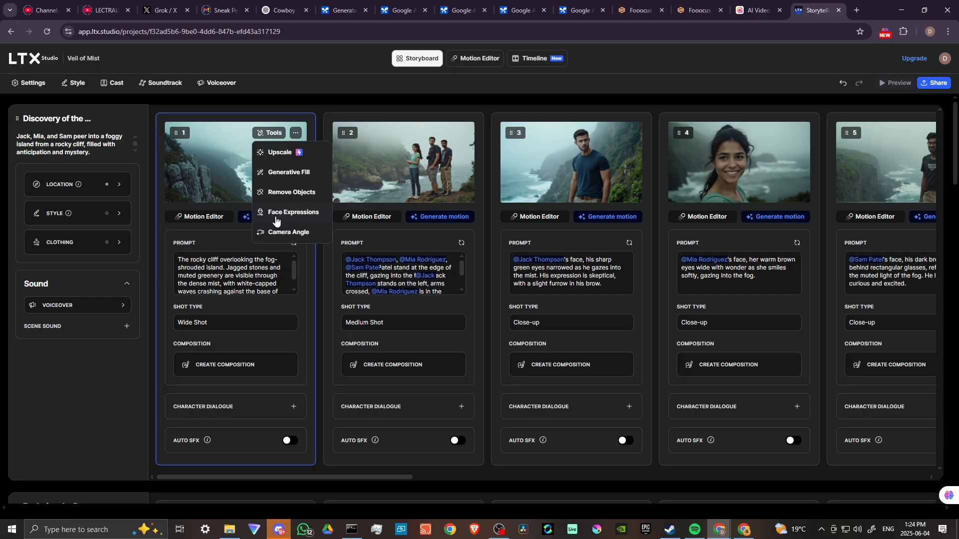
{"action": "left_click", "coordinate": [295, 133]}
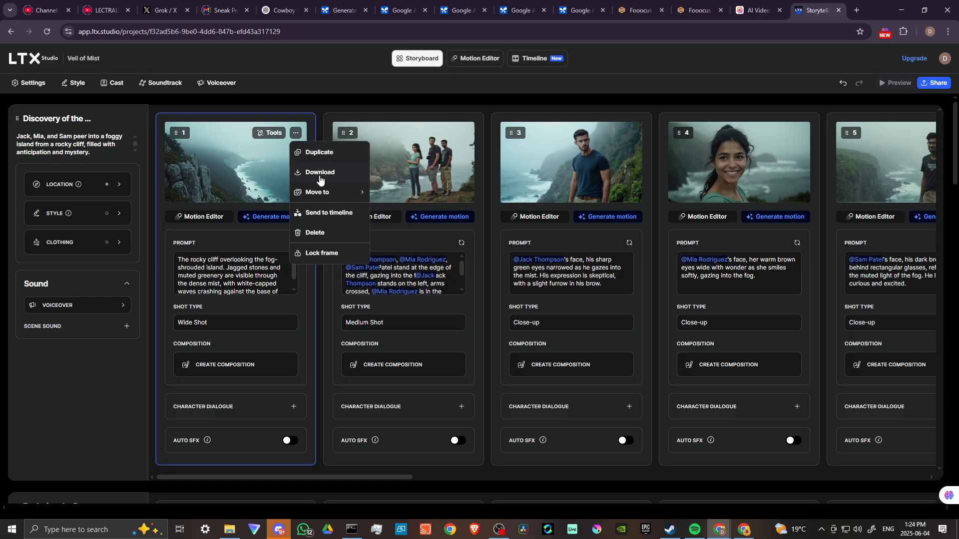
{"action": "mouse_move", "coordinate": [316, 195]}
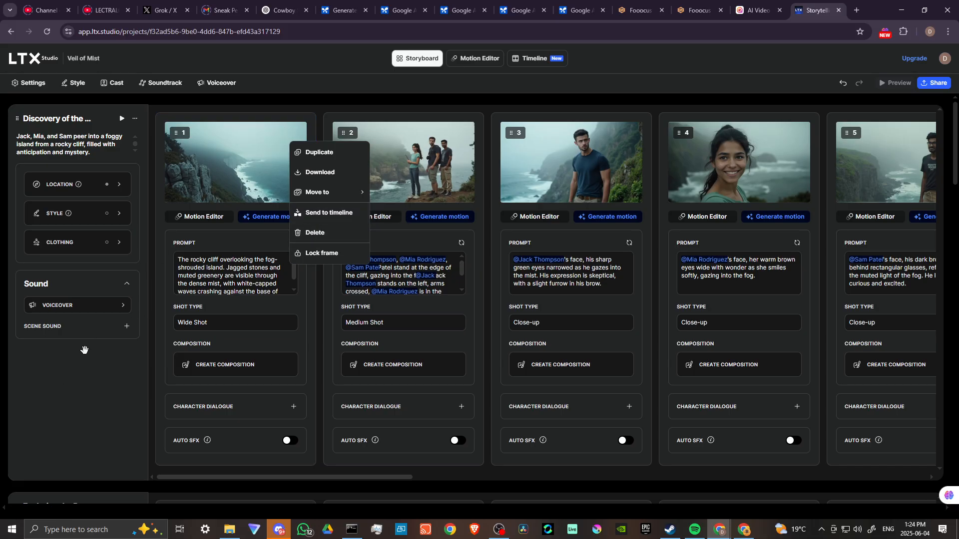
{"action": "left_click", "coordinate": [96, 190]}
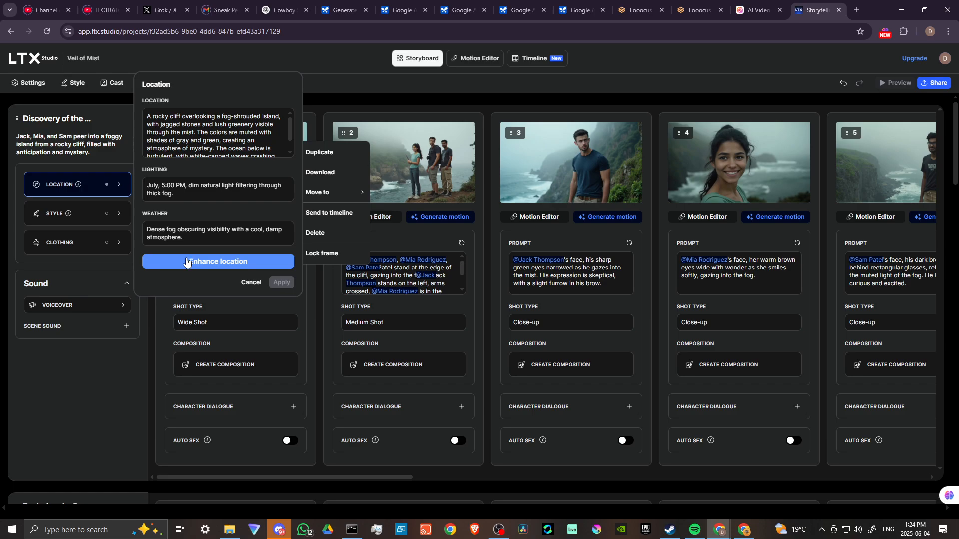
Review the style and clothing settings of the Discovery of the Island scene and leave them without applying changes
{"action": "left_click", "coordinate": [89, 214]}
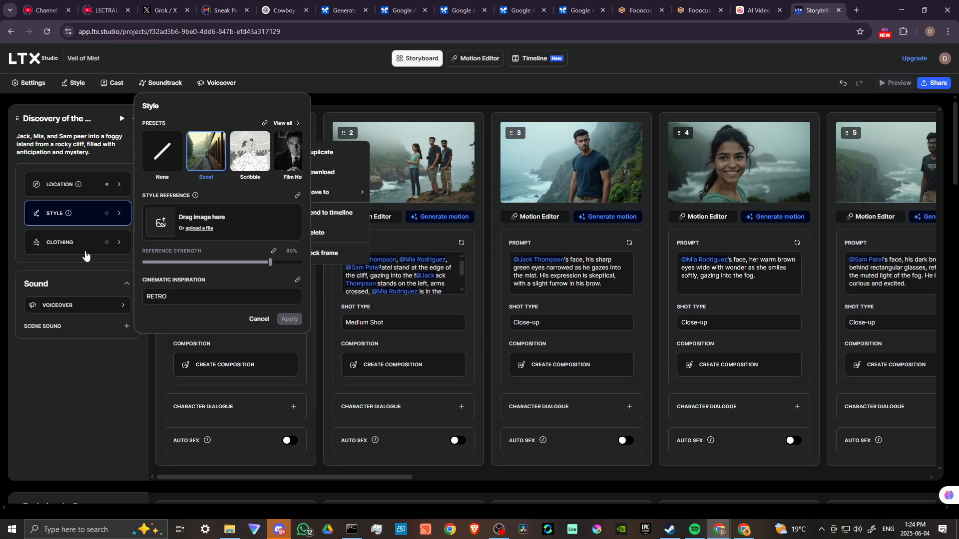
{"action": "left_click", "coordinate": [85, 247]}
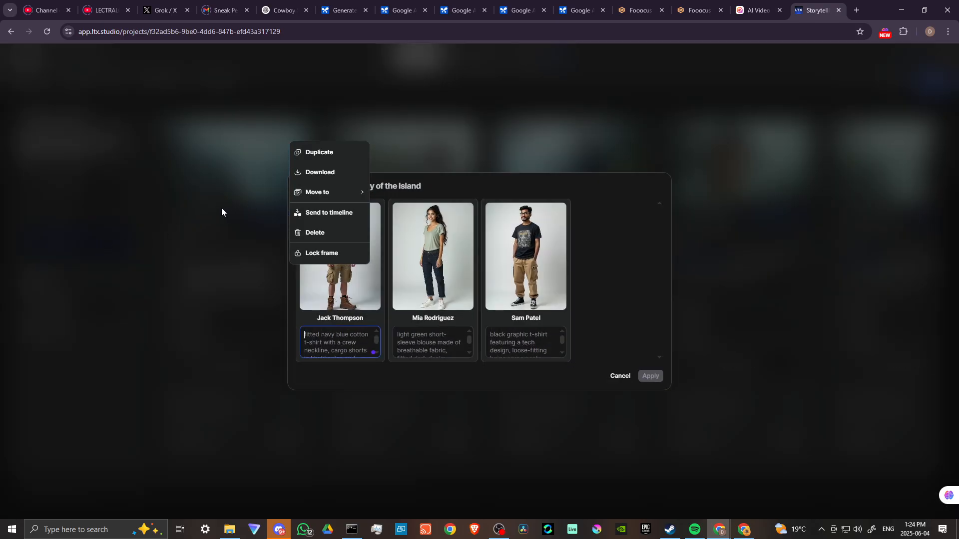
{"action": "left_click", "coordinate": [222, 209]}
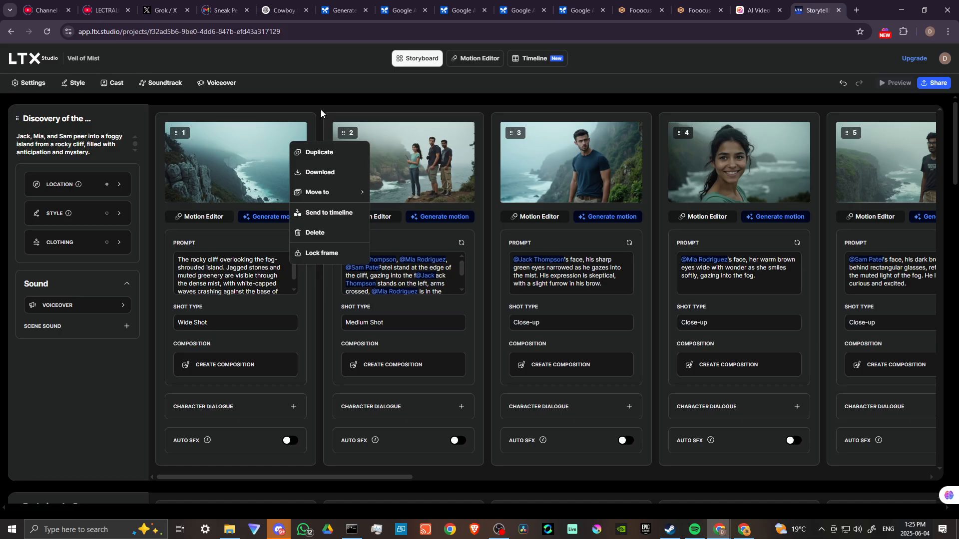
Close the first shot's frame options and generate motion for that shot of Discovery of the Island
{"action": "left_click", "coordinate": [296, 136]}
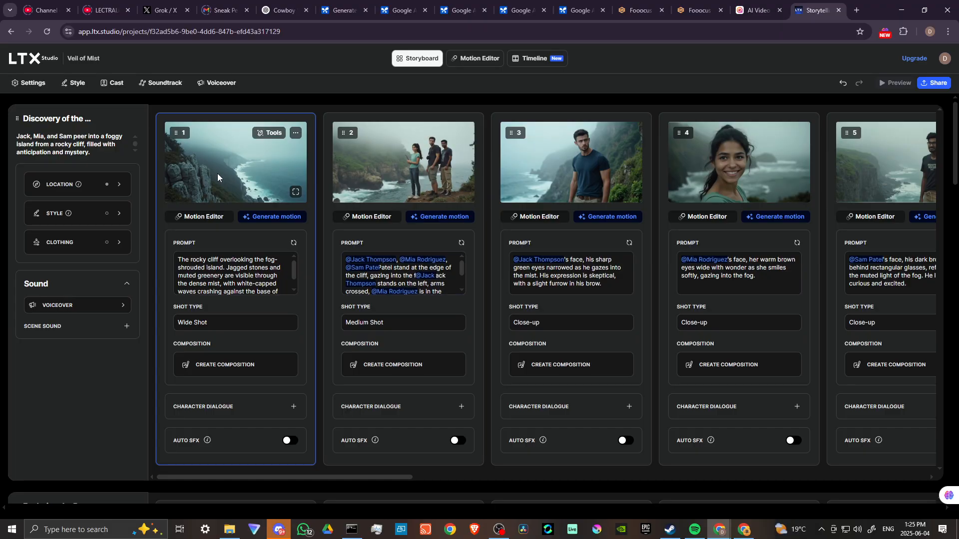
{"action": "left_click", "coordinate": [267, 218]}
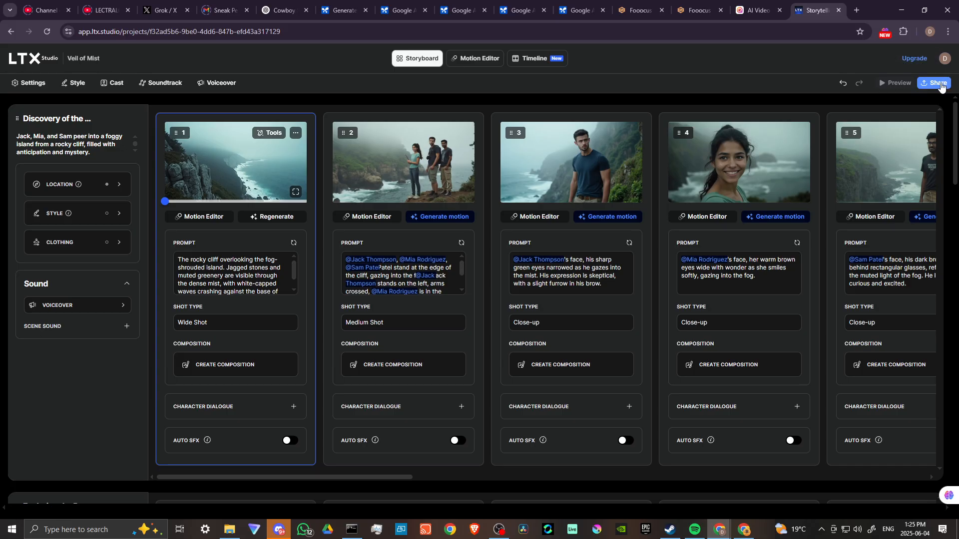
View the project's sharing and export options and close them without exporting
{"action": "left_click", "coordinate": [940, 84]}
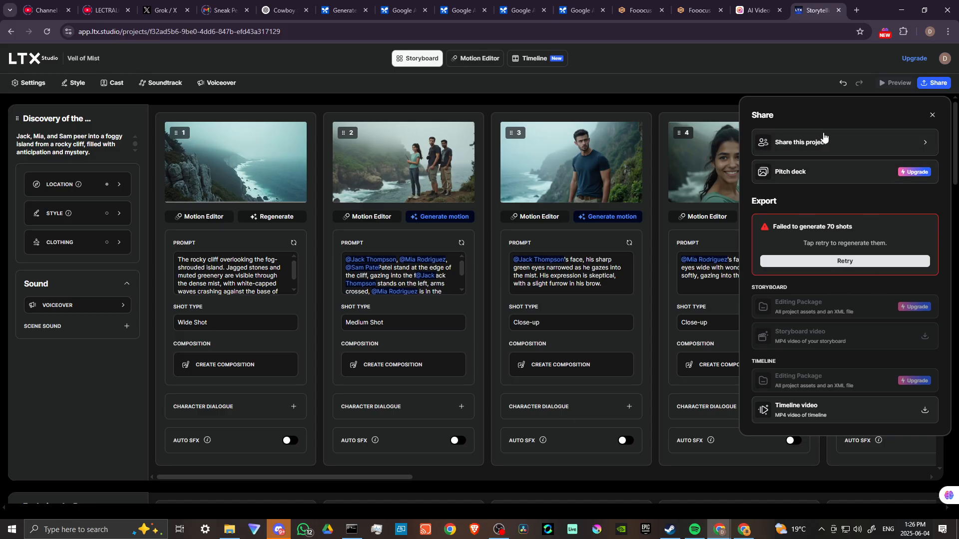
{"action": "left_click", "coordinate": [662, 98]}
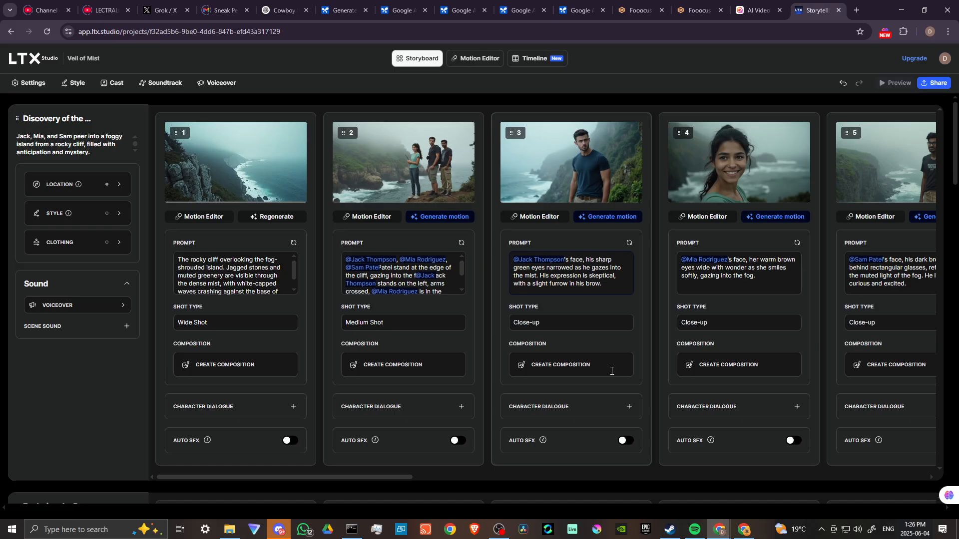